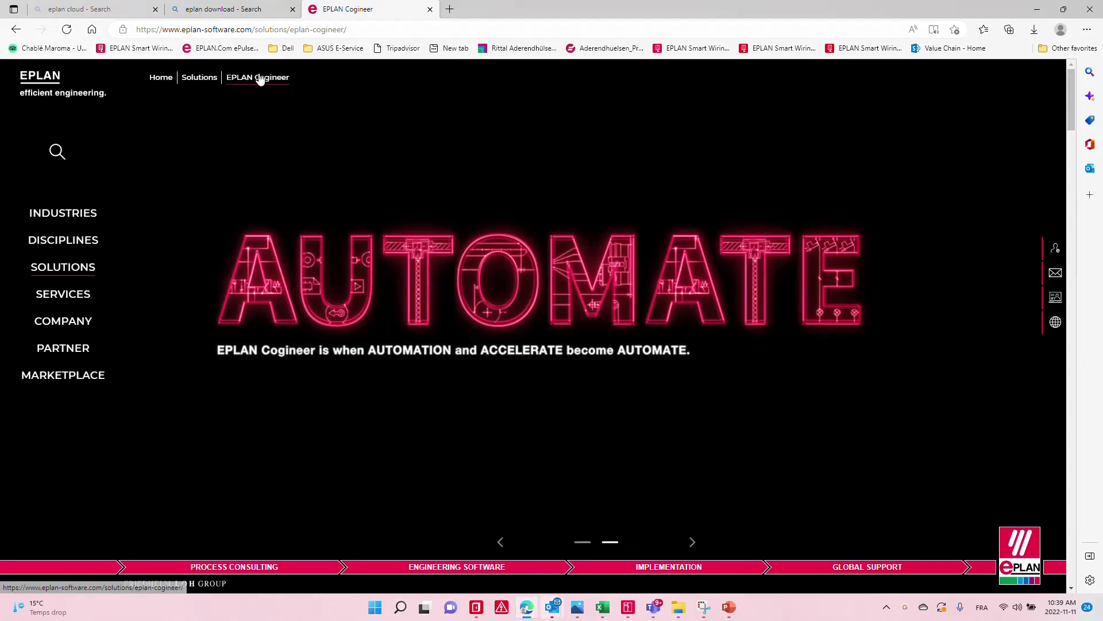
- Move from the EPLAN Cogineer page via EPLAN Pro Panel 2022 to the 2023 #901 Drive design form
left_click(83, 270)
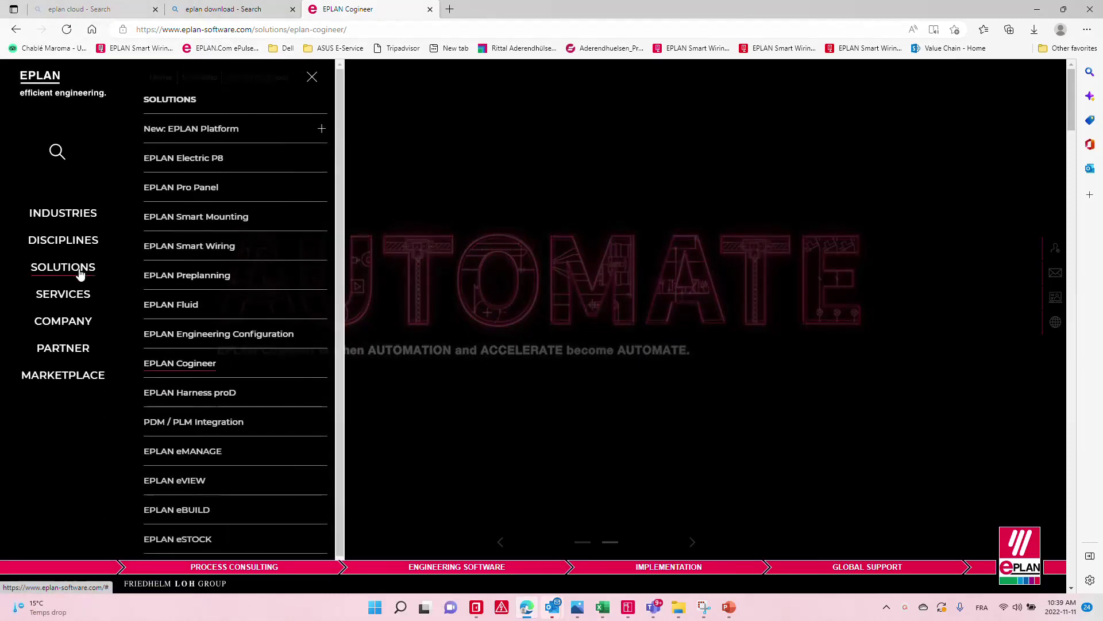
left_click(187, 368)
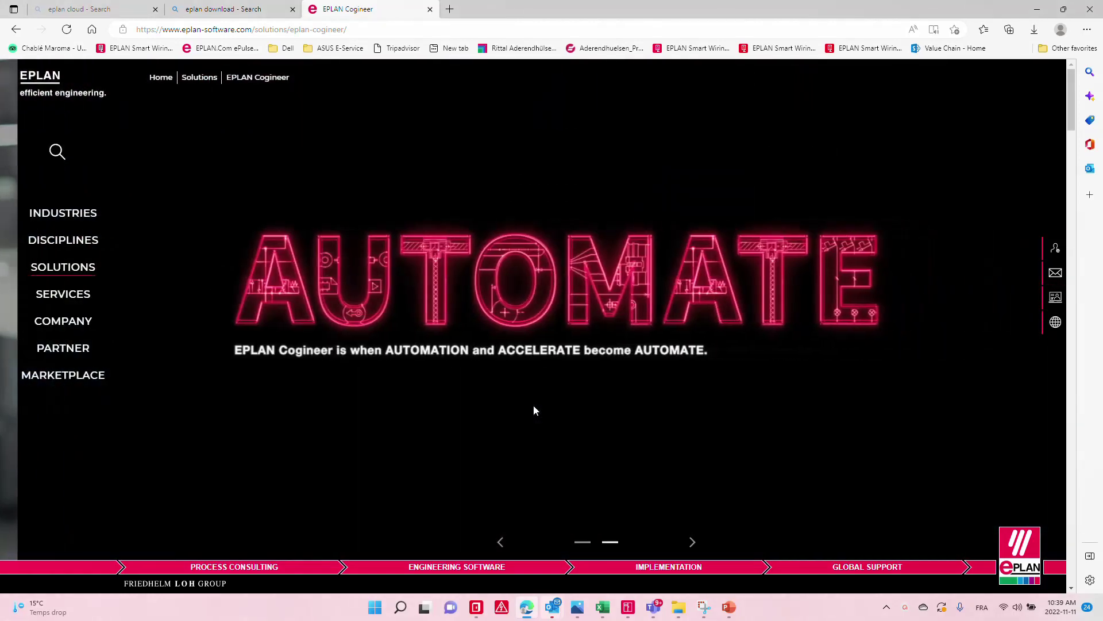
key("alt+Tab")
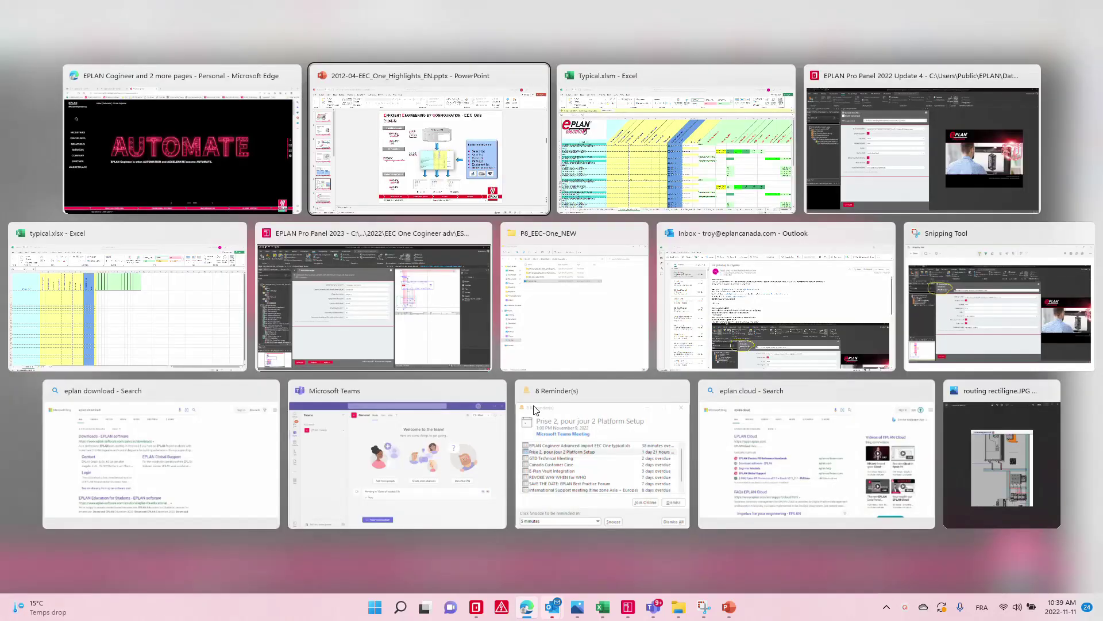
key("alt+Tab")
key("alt+Tab")
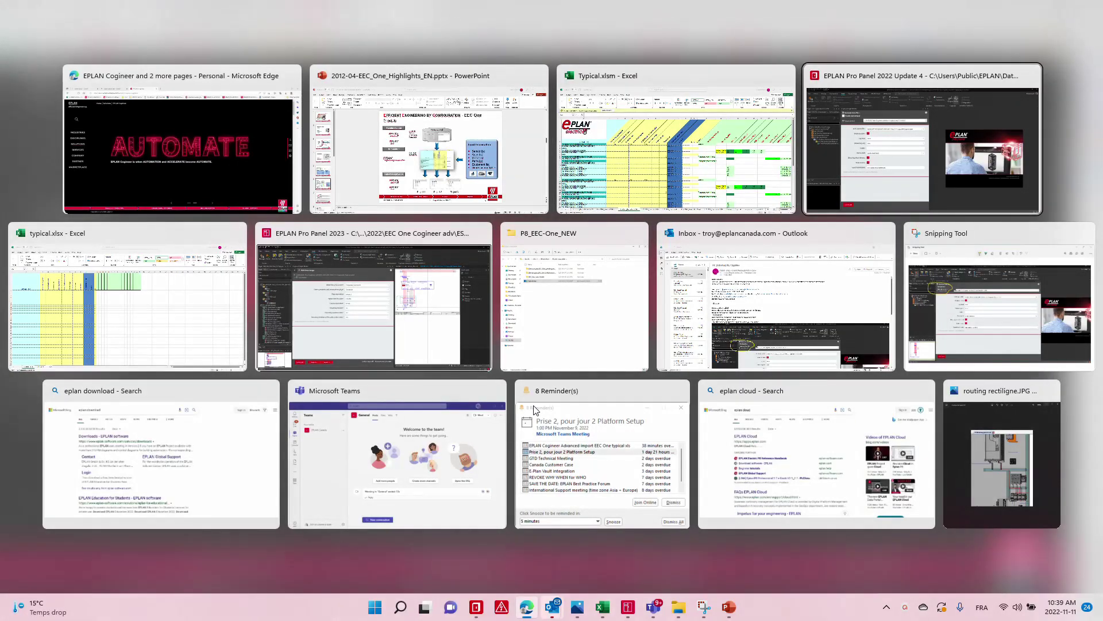
left_click(883, 188)
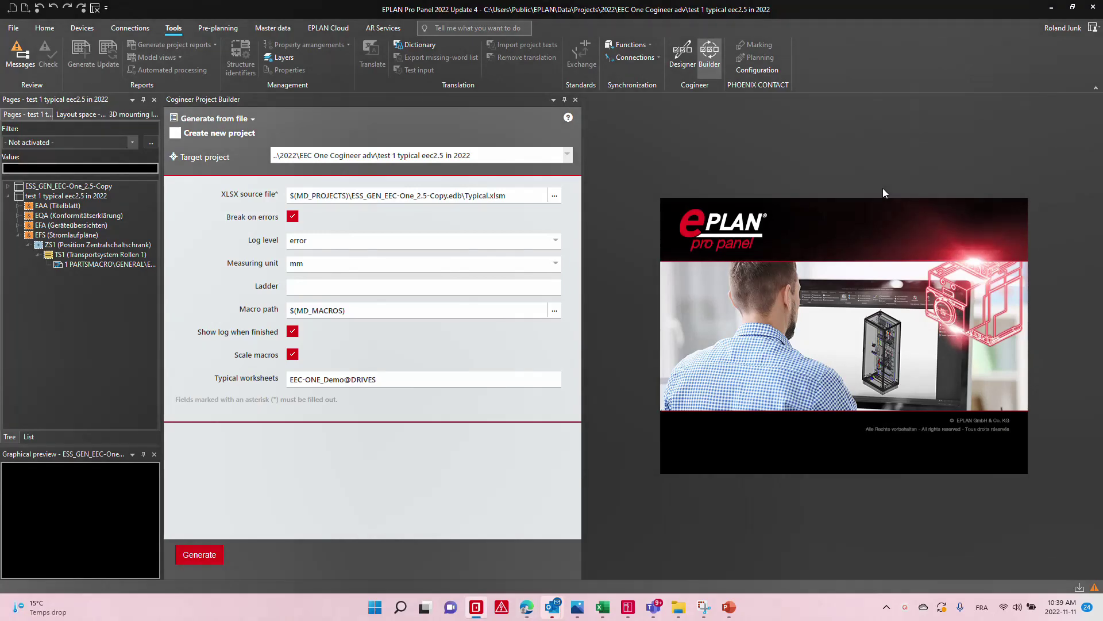
key("alt+Tab")
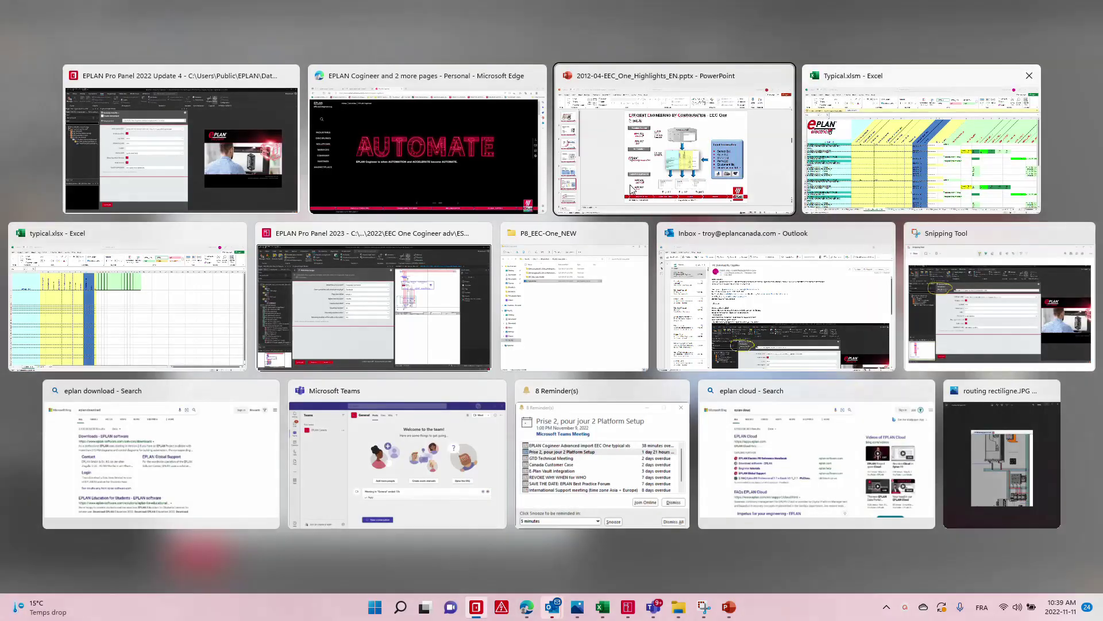
left_click(448, 332)
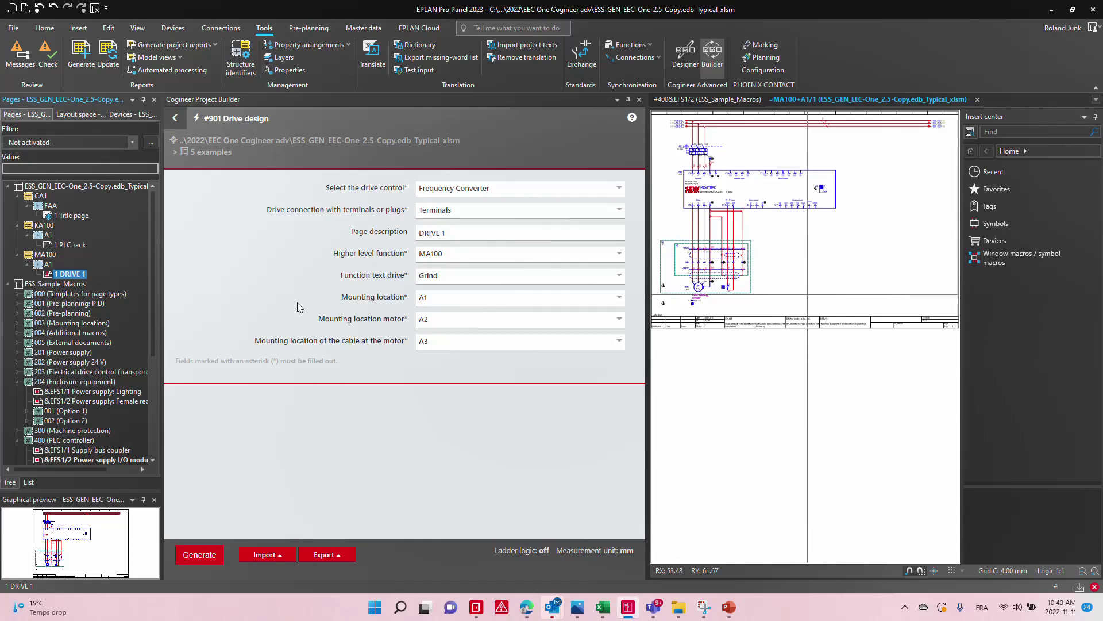
- In the #901 Drive design configurator, set higher level function MA101 and drive control Direct
left_click(211, 153)
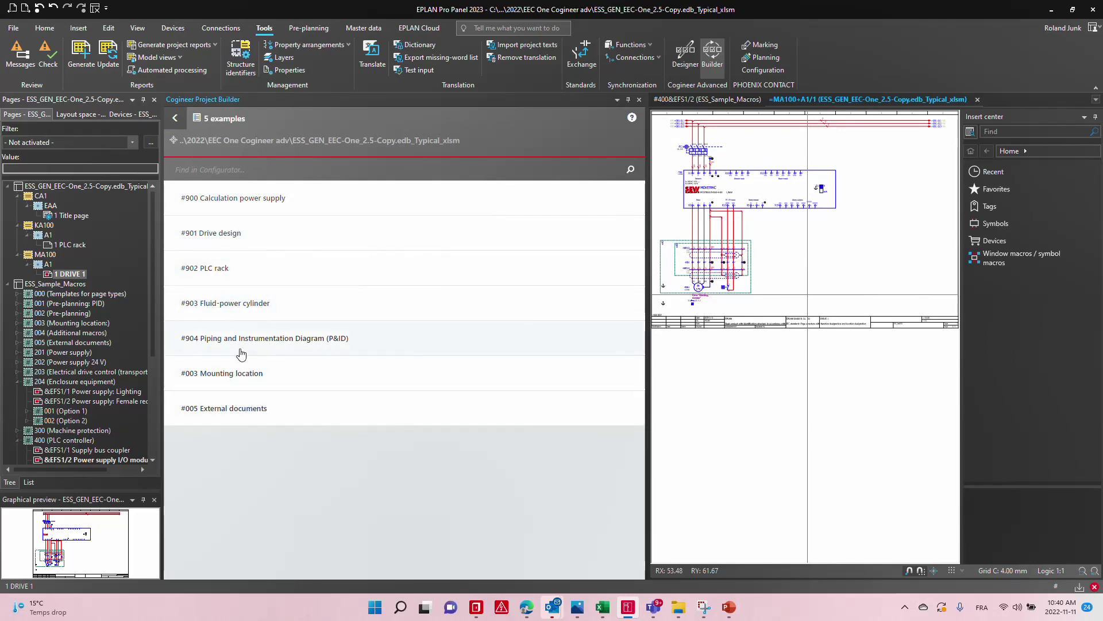
left_click(229, 233)
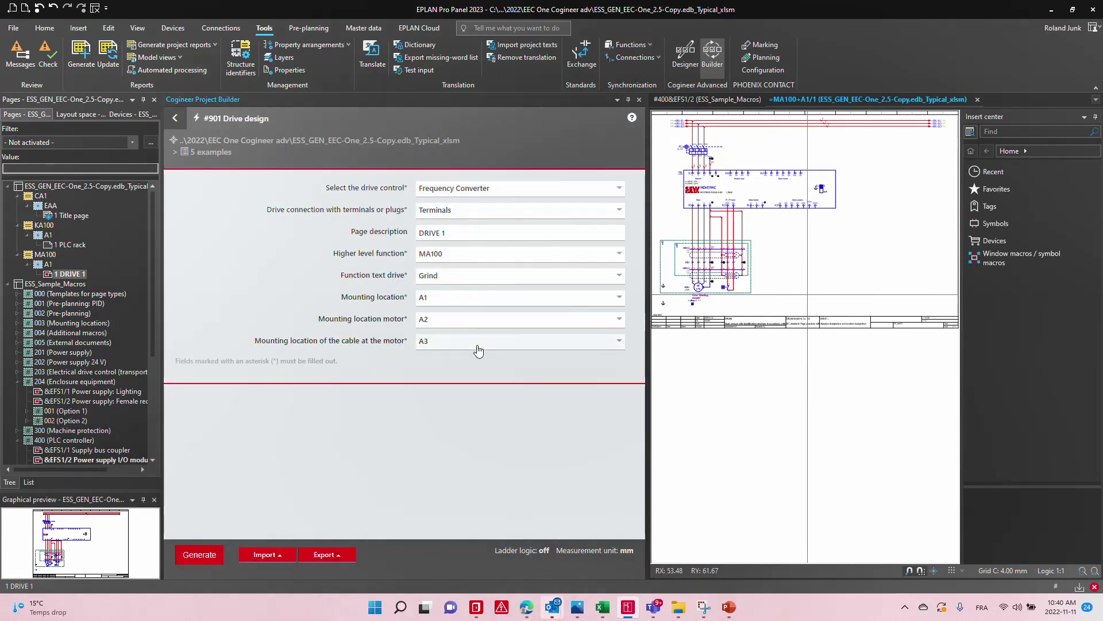
left_click(458, 253)
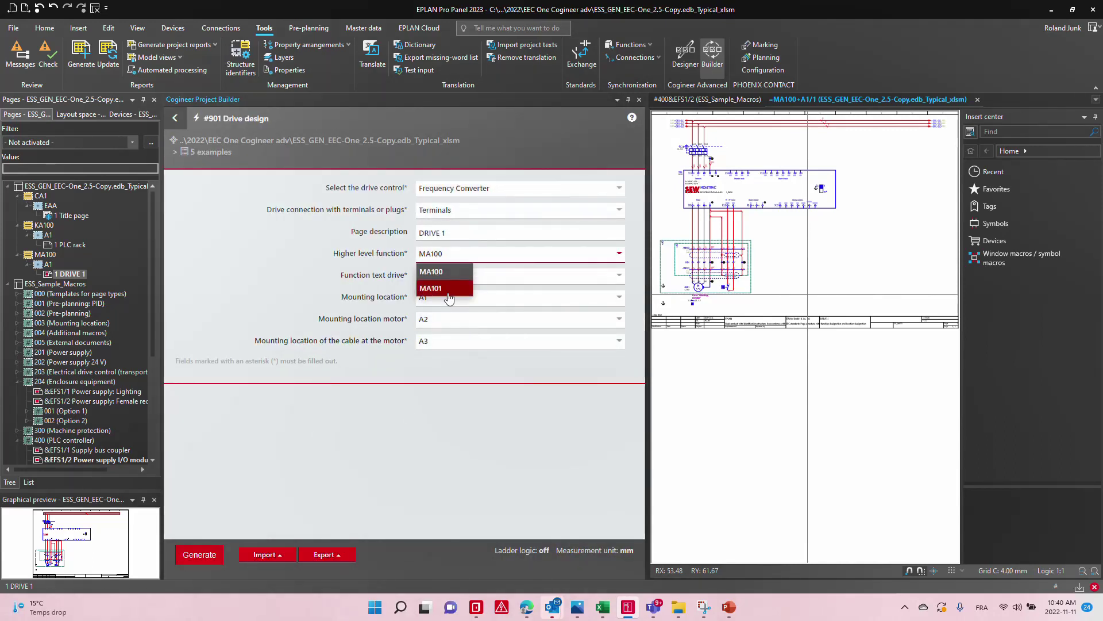
left_click(440, 291)
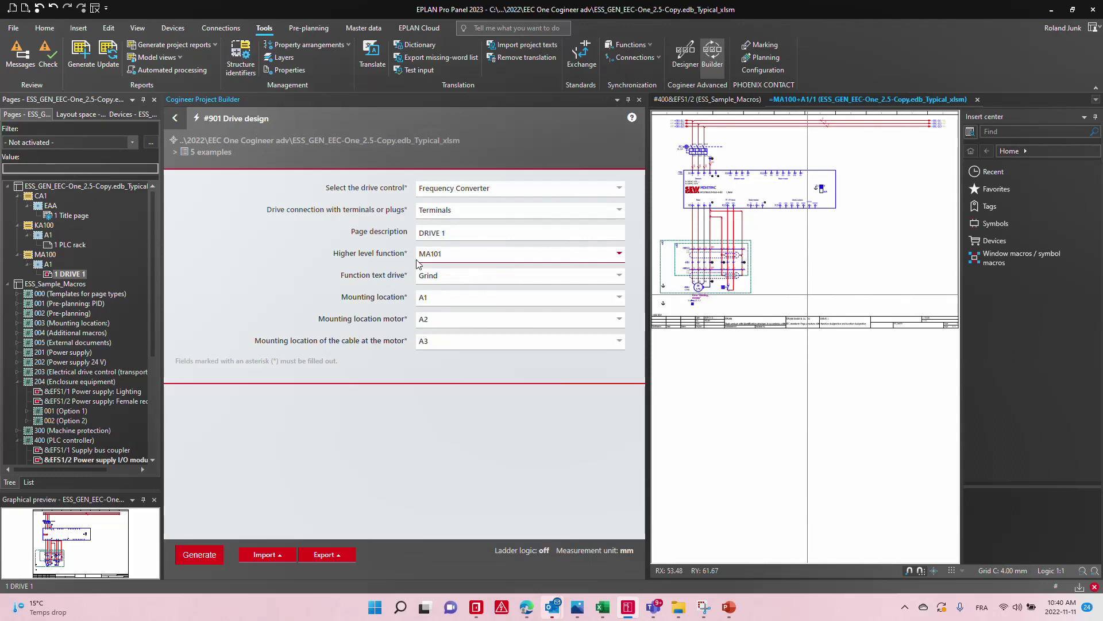
left_click(452, 188)
left_click(438, 214)
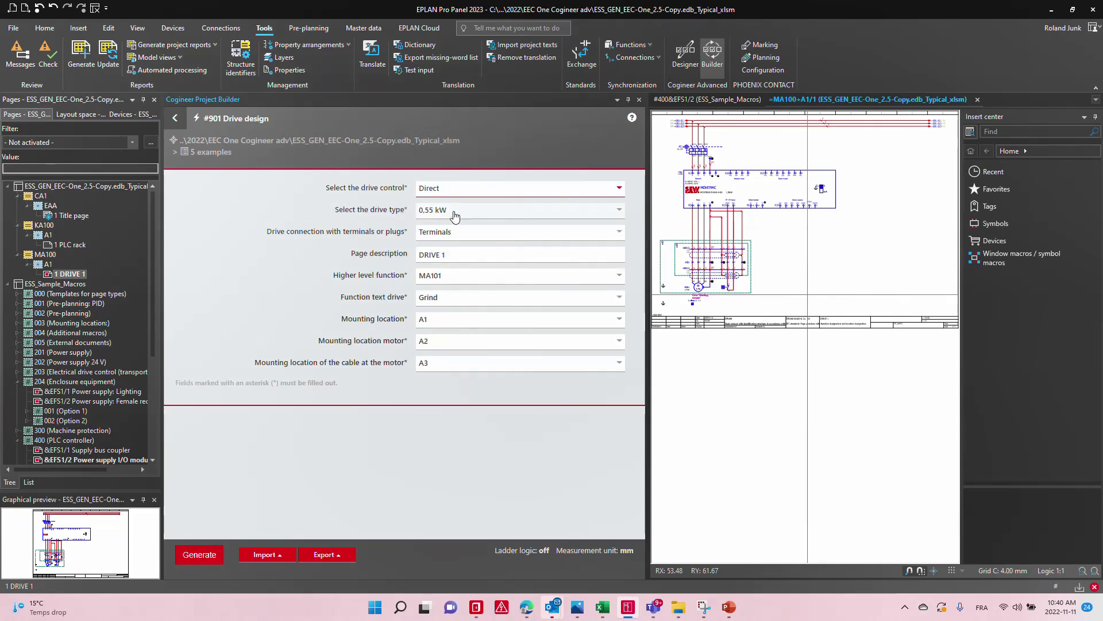
- Choose the 1,5 kW drive type, name the page DRIVE 2, and generate it
left_click(450, 212)
left_click(451, 246)
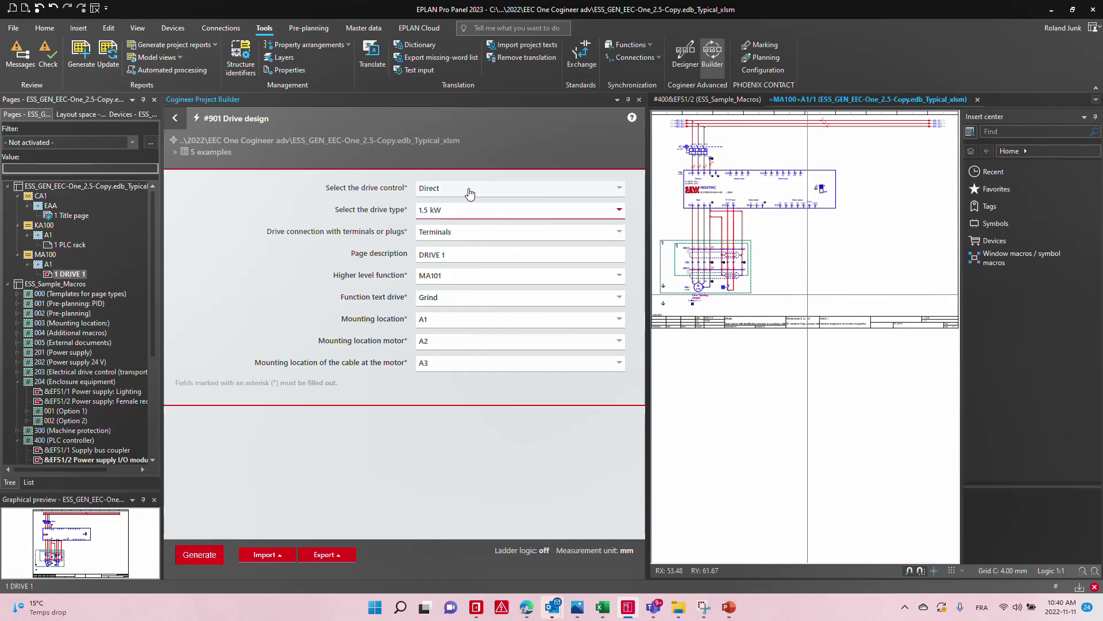
left_click(465, 256)
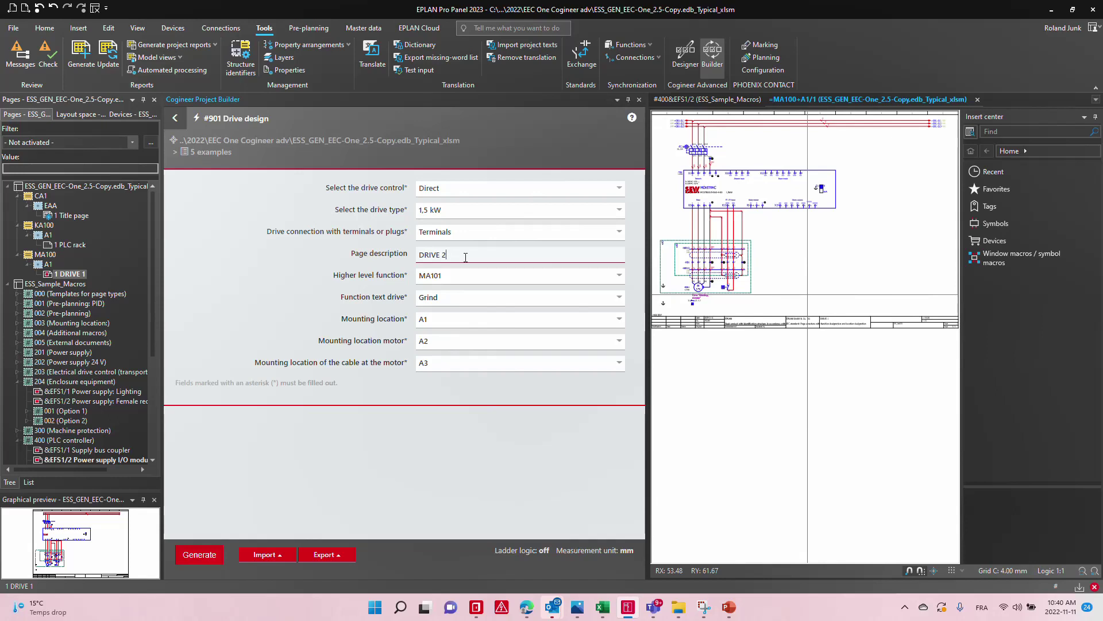
left_click(199, 555)
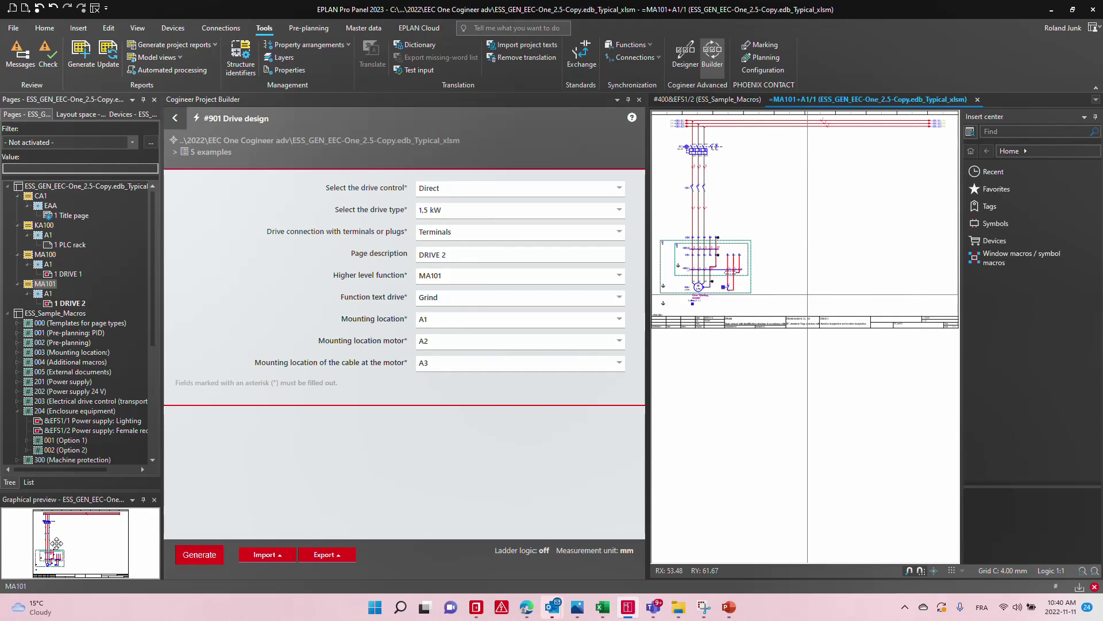
- Switch DRIVE 2 to Direct with reverse control and a 0,55 kW drive, then regenerate
left_click(452, 189)
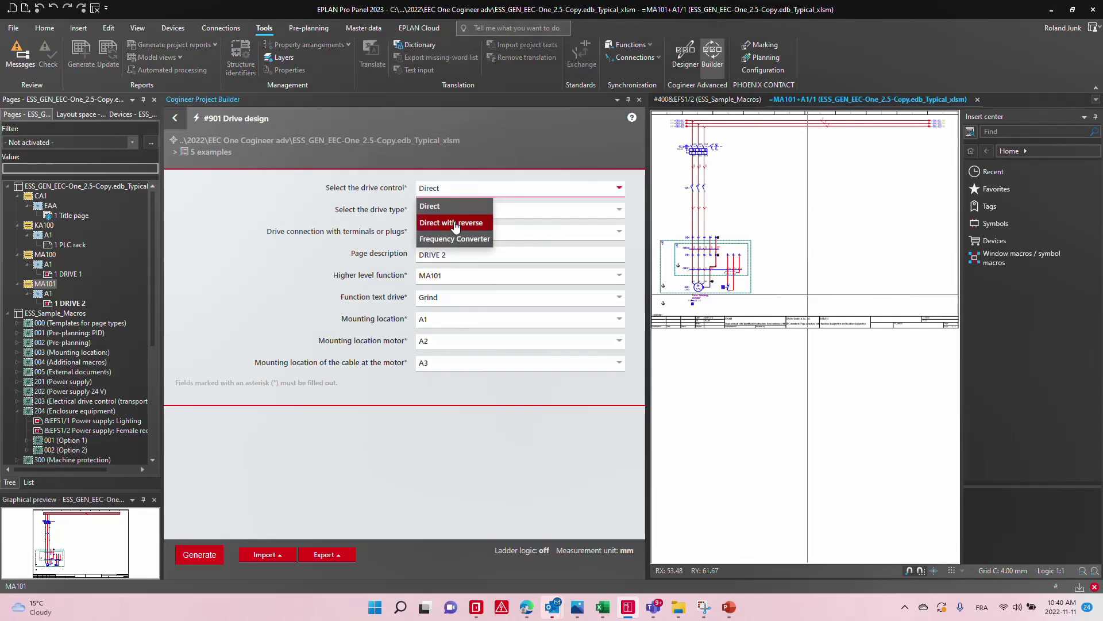
left_click(455, 224)
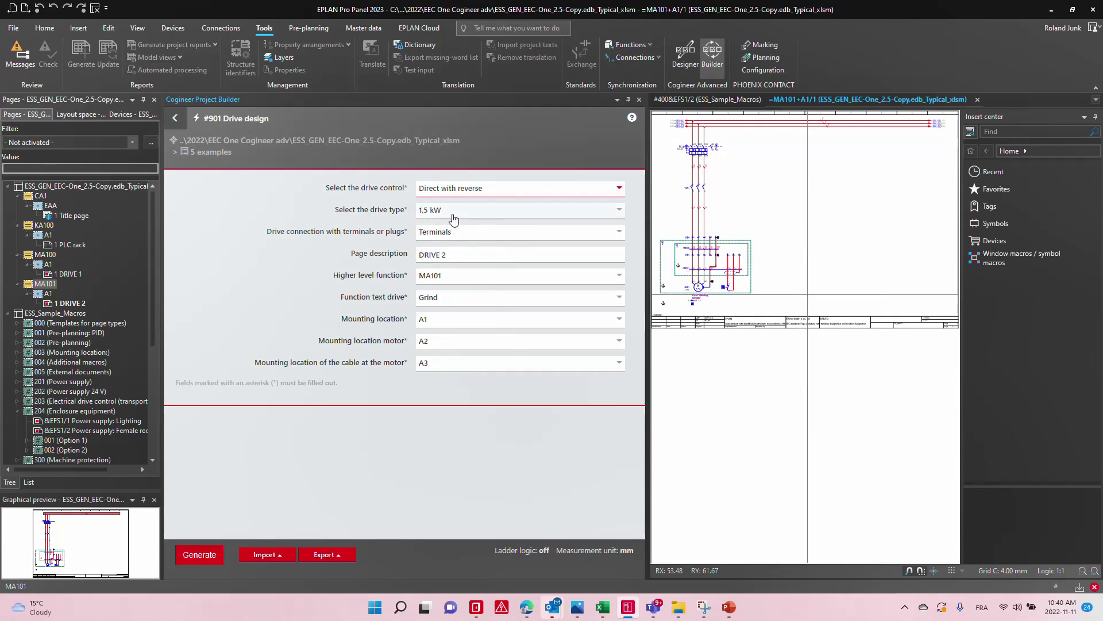
left_click(450, 214)
left_click(436, 227)
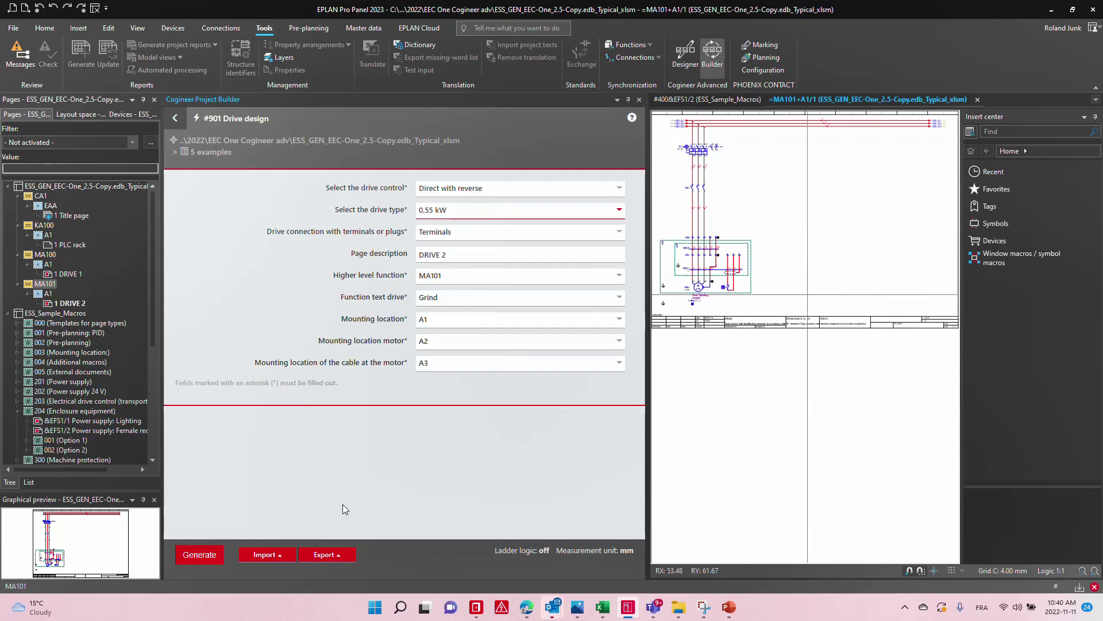
left_click(201, 554)
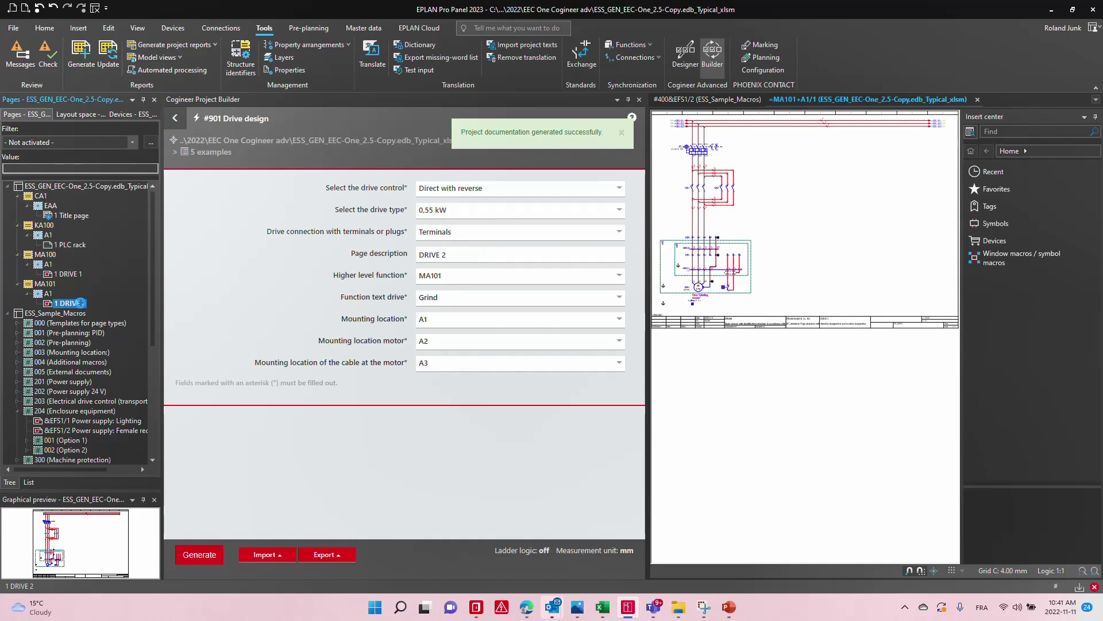
- Generate the 3 Sample project (step-by-step) with Power supply 400 V, Position (feed) and Position 2 (work)
left_click(207, 153)
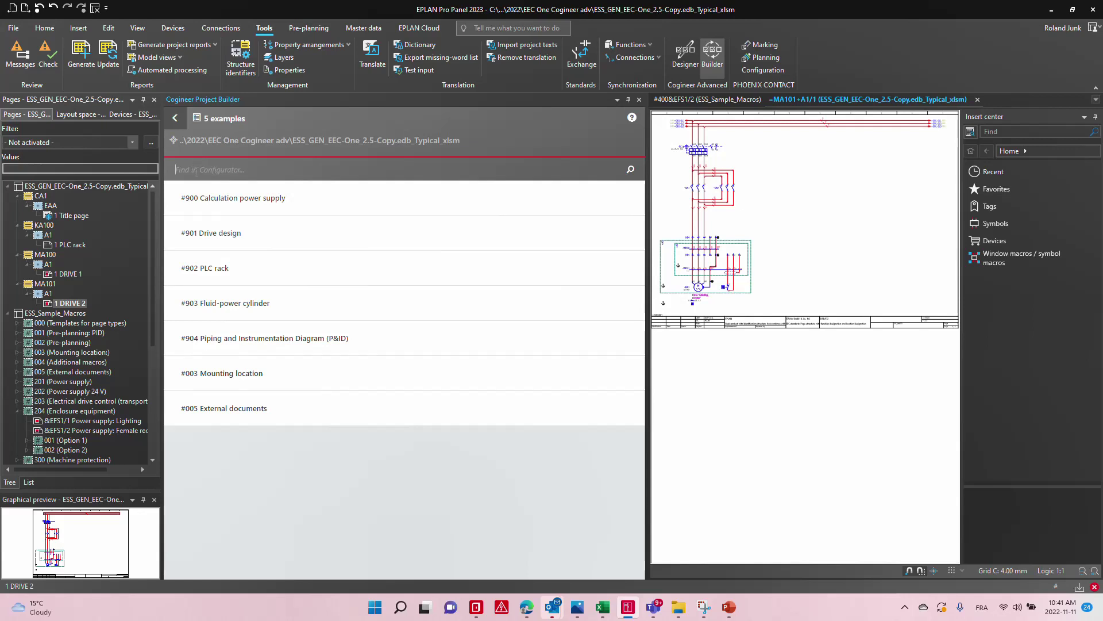
left_click(202, 149)
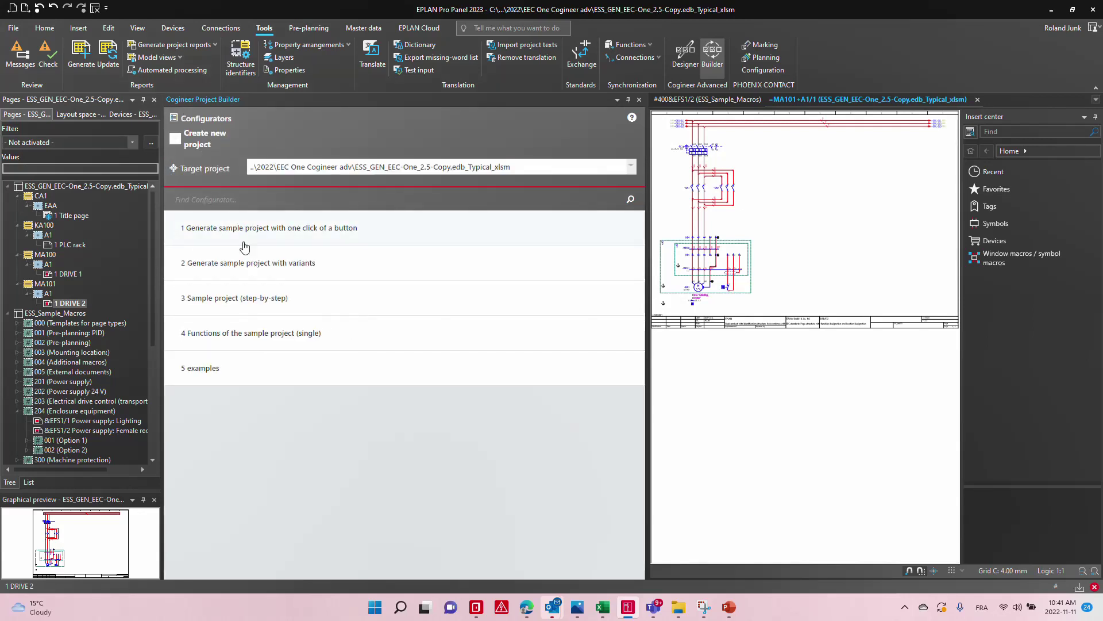
left_click(244, 308)
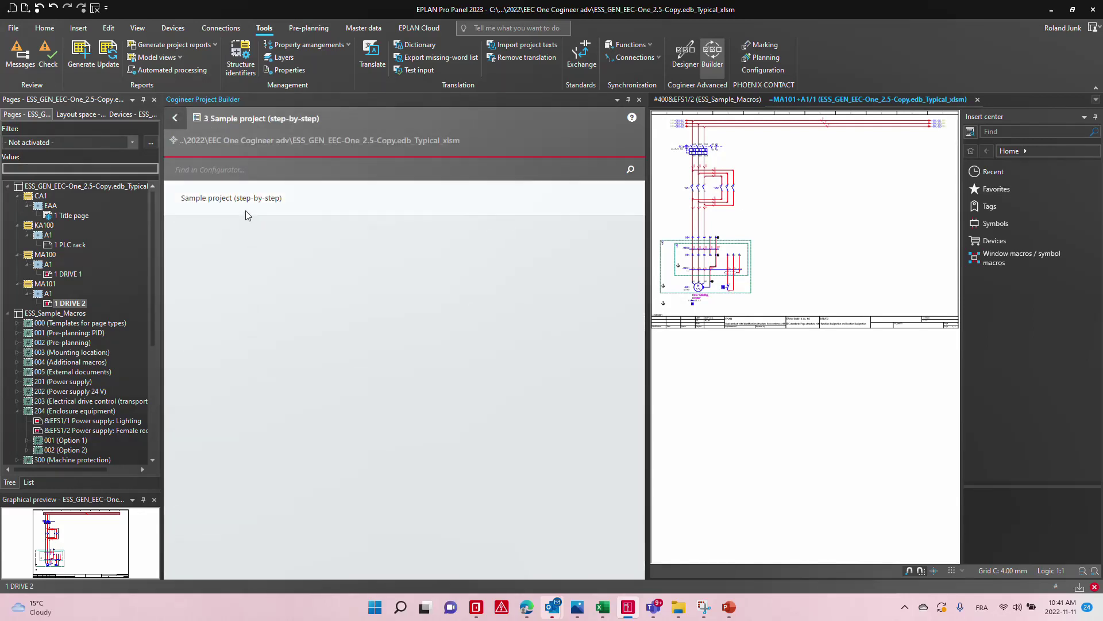
left_click(421, 248)
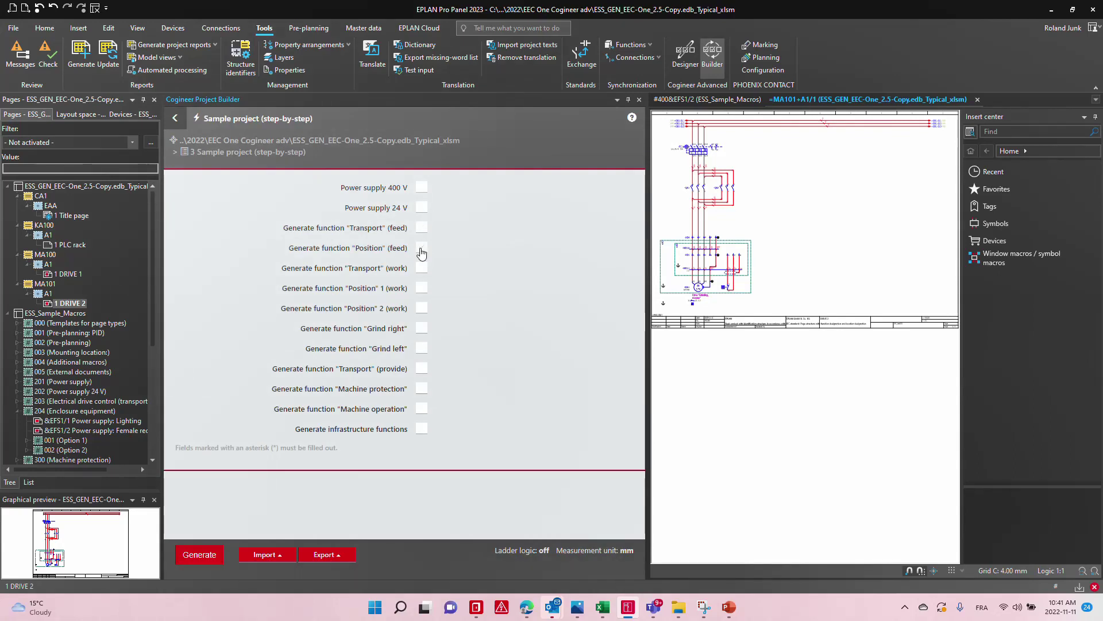
left_click(421, 188)
left_click(418, 370)
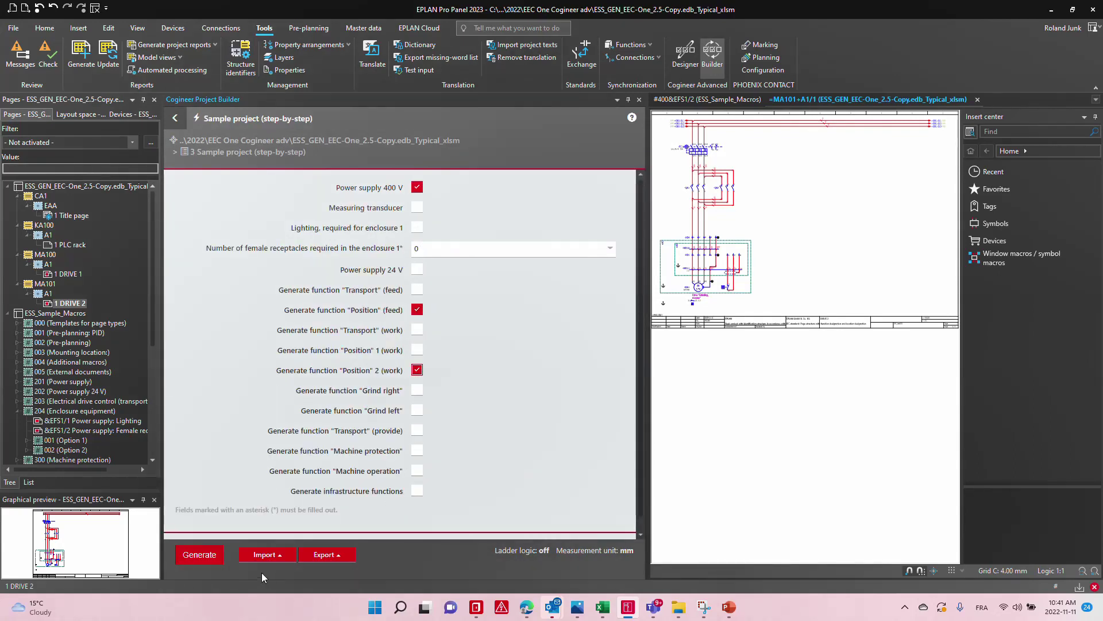
left_click(201, 556)
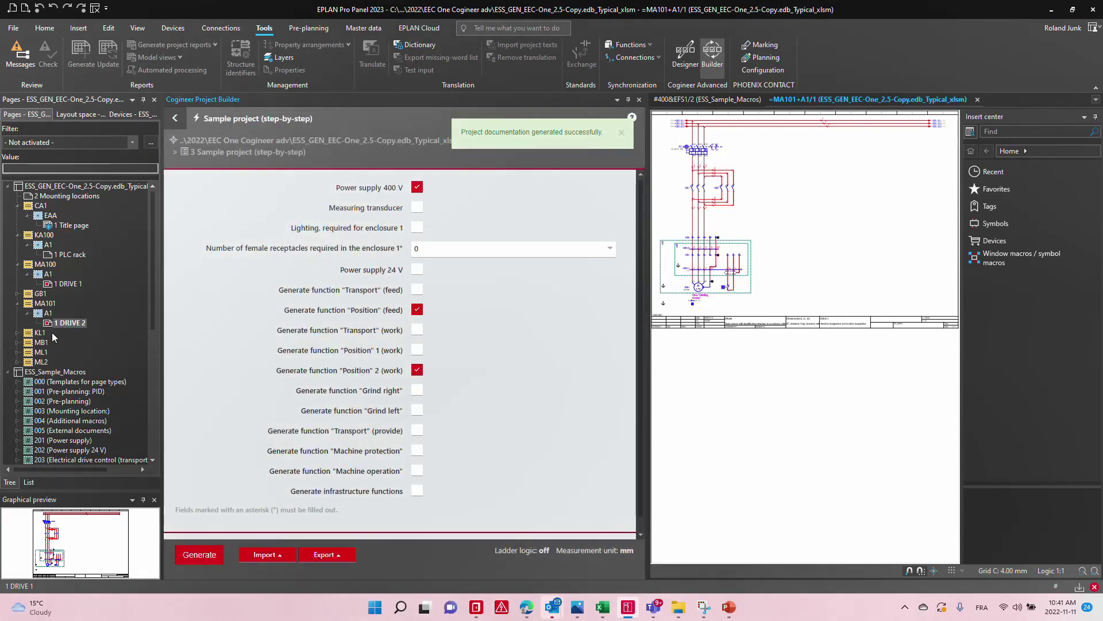
- Select the generated structures MA100 to ML2, close the ESS_Sample_Macros project, and switch windows
left_click(46, 263)
left_click(45, 362, "shift")
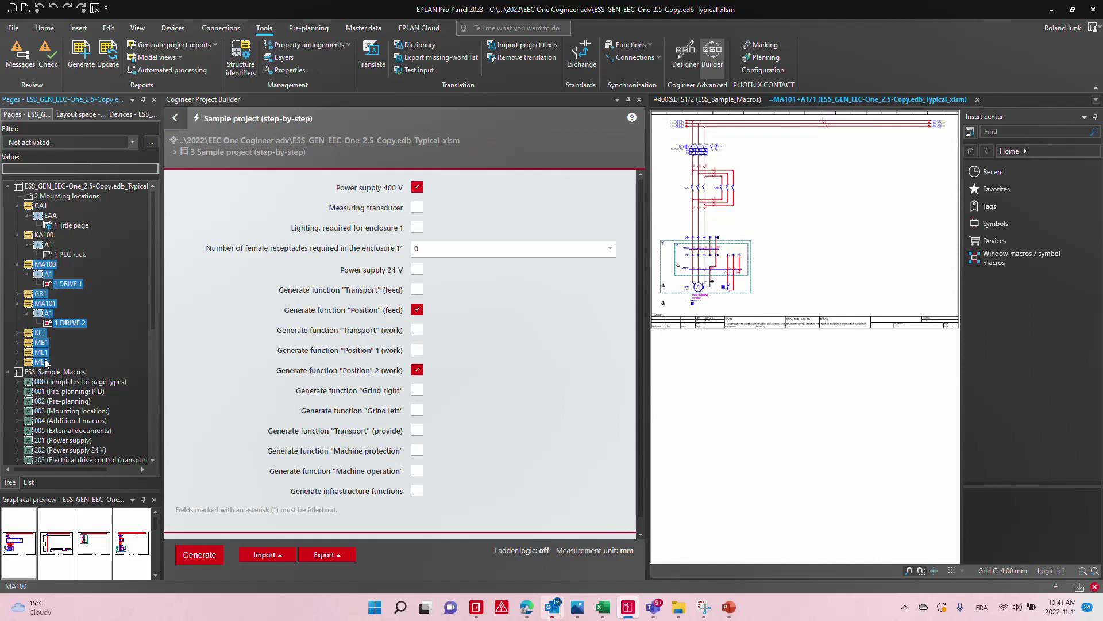
left_click(67, 373)
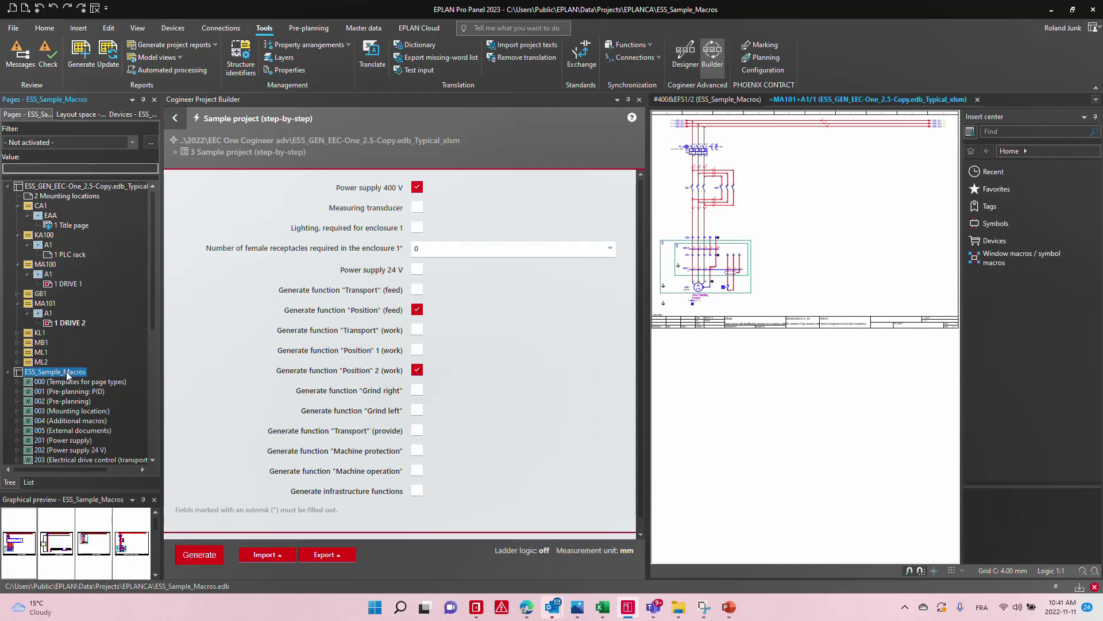
left_click(94, 8)
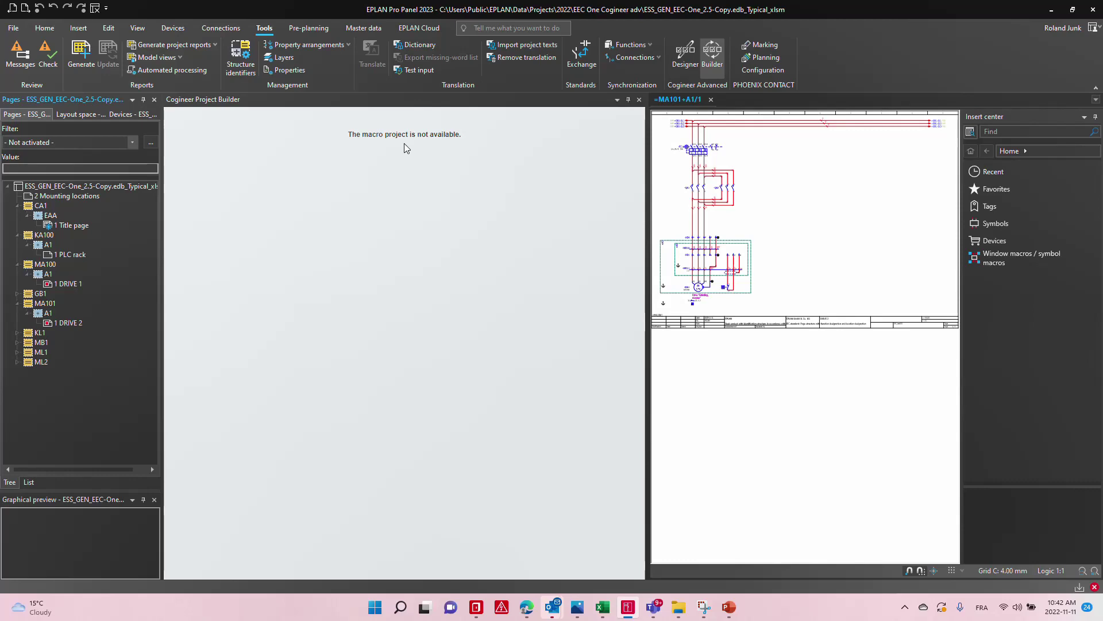
key("alt+Tab")
key("alt+Tab")
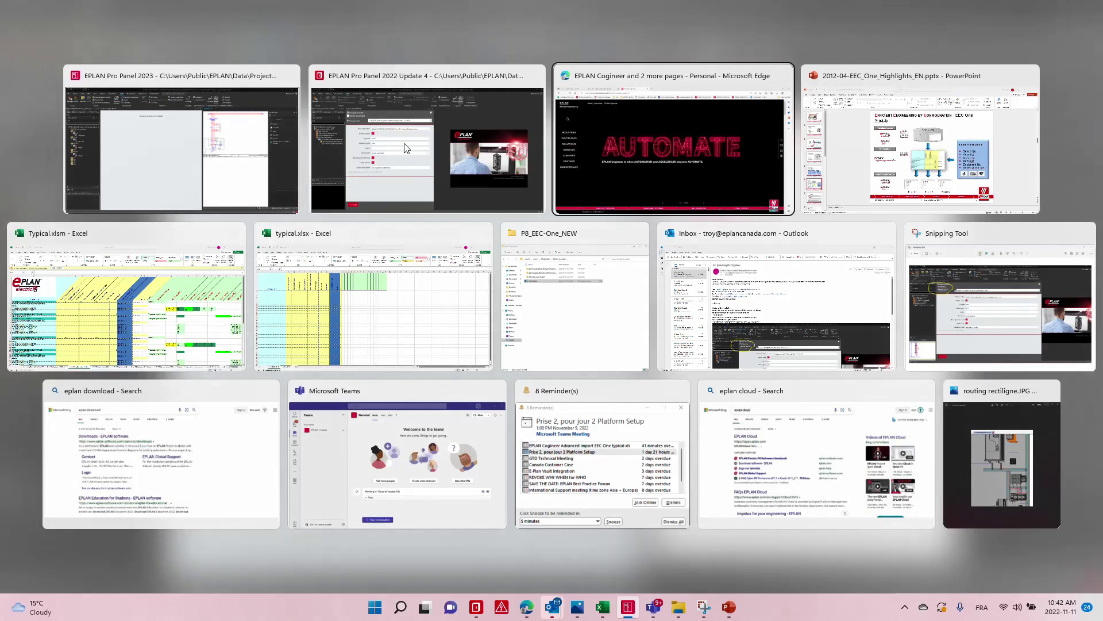
key("alt+Tab")
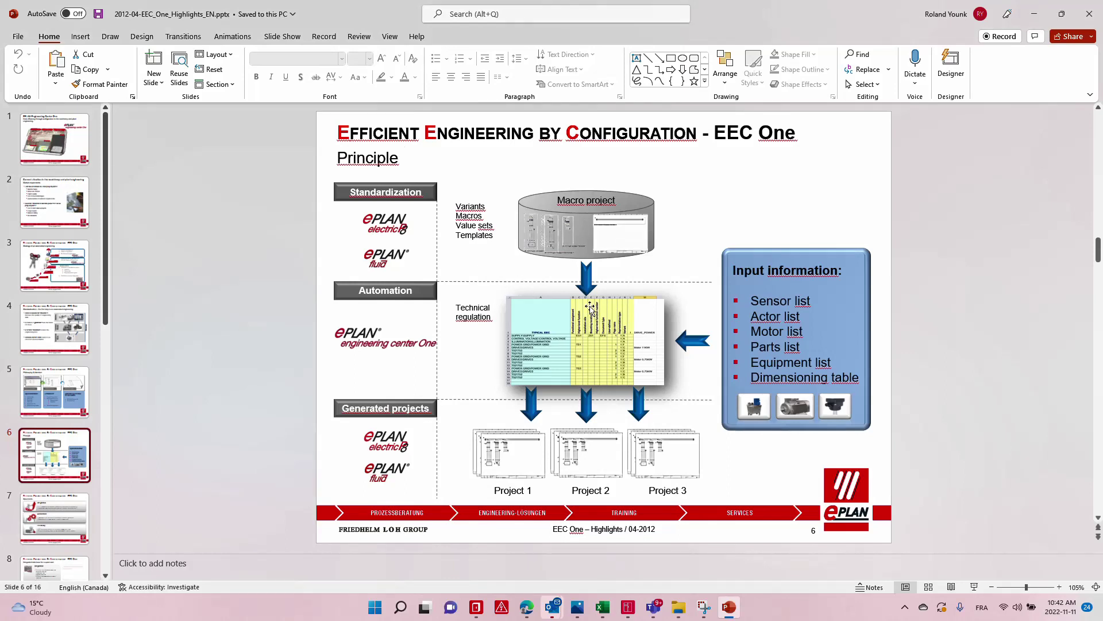
- Bring the typical.xlsx workbook in Excel to the front
key("alt+Tab")
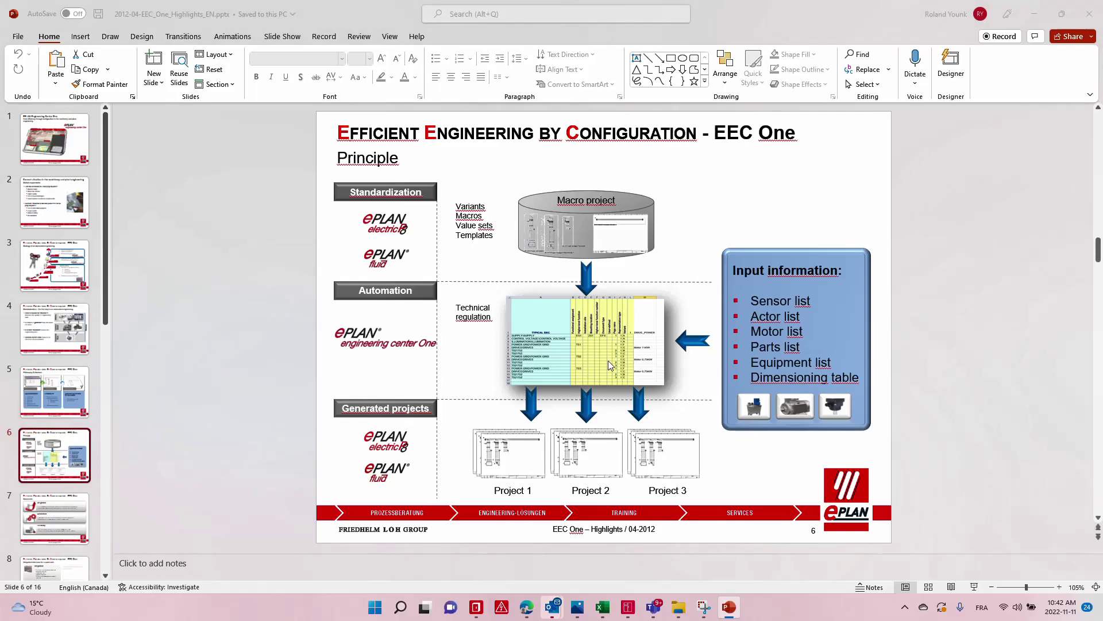
left_click(410, 338)
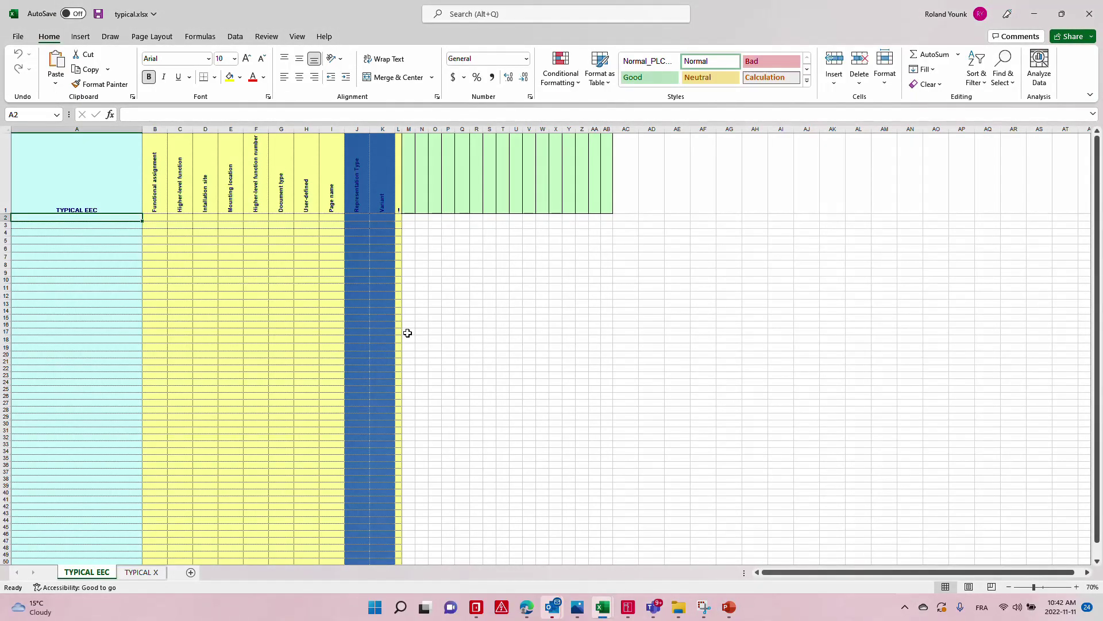
- Bring Typical.xlsm forward to review its EEC-ONE_Demo@DRIVES sheet, then switch windows again
key("alt+Tab")
key("alt+Tab")
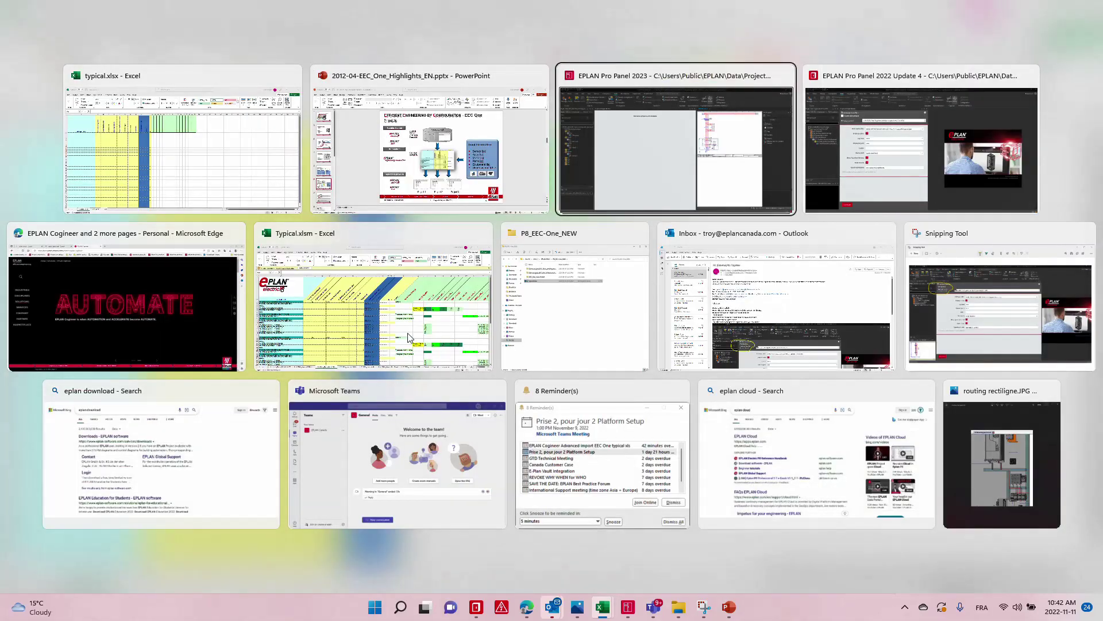
left_click(358, 329)
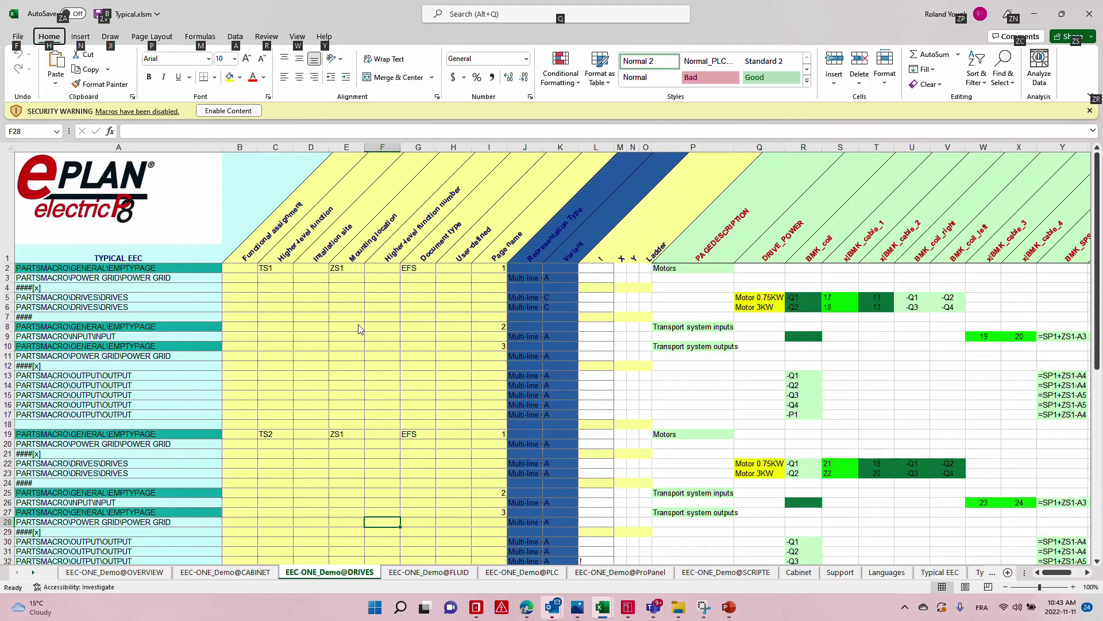
key("alt+Tab")
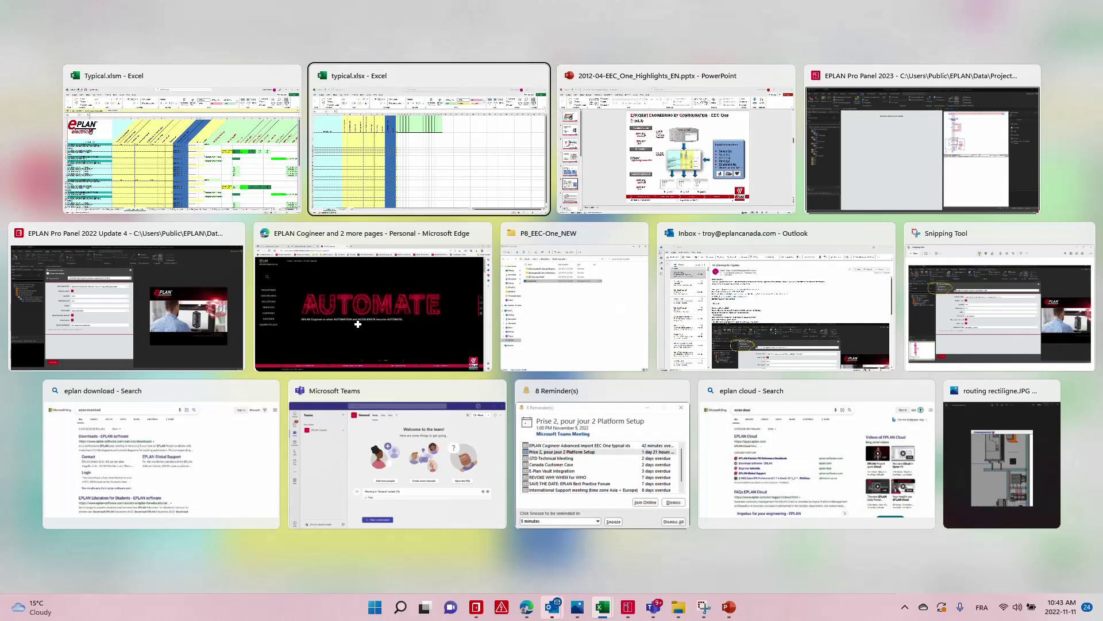
key("Tab")
key("Tab")
key("Tab")
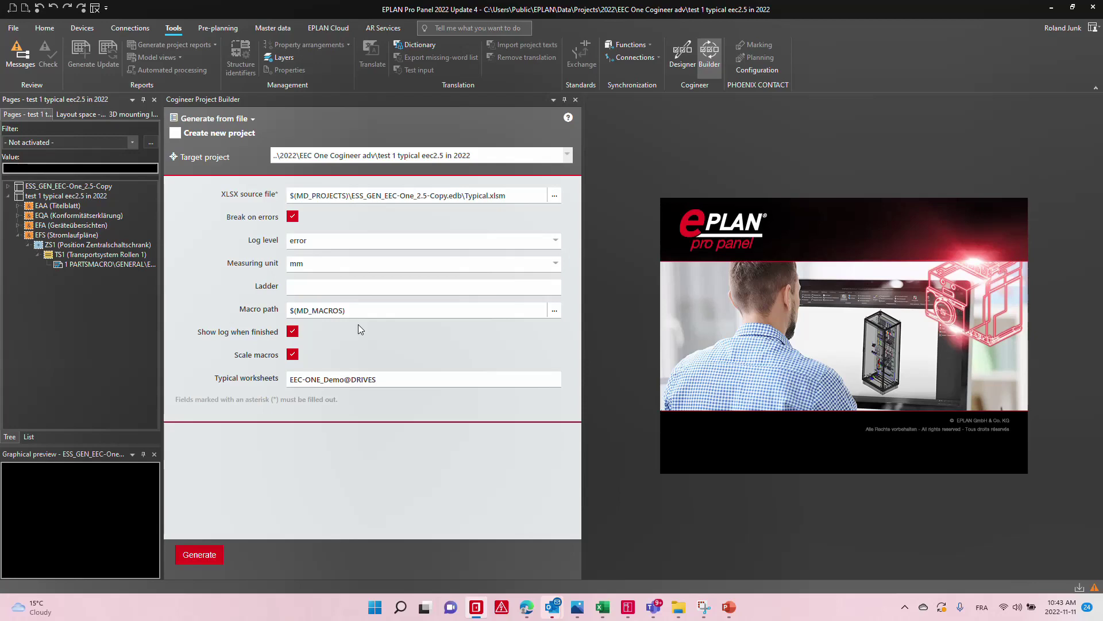
left_click(216, 118)
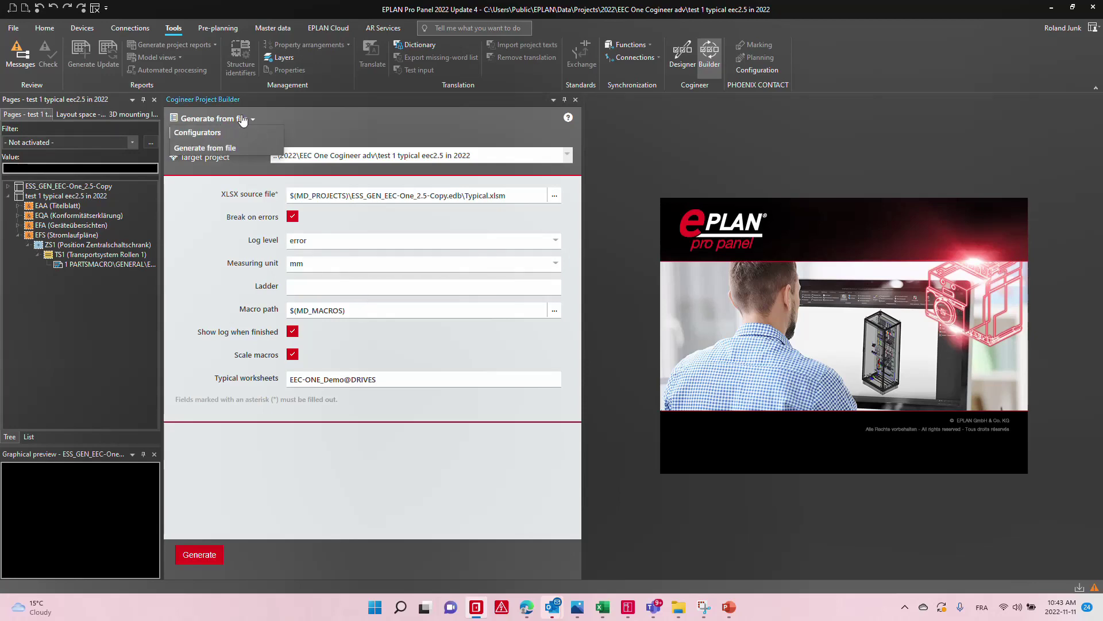
left_click(211, 134)
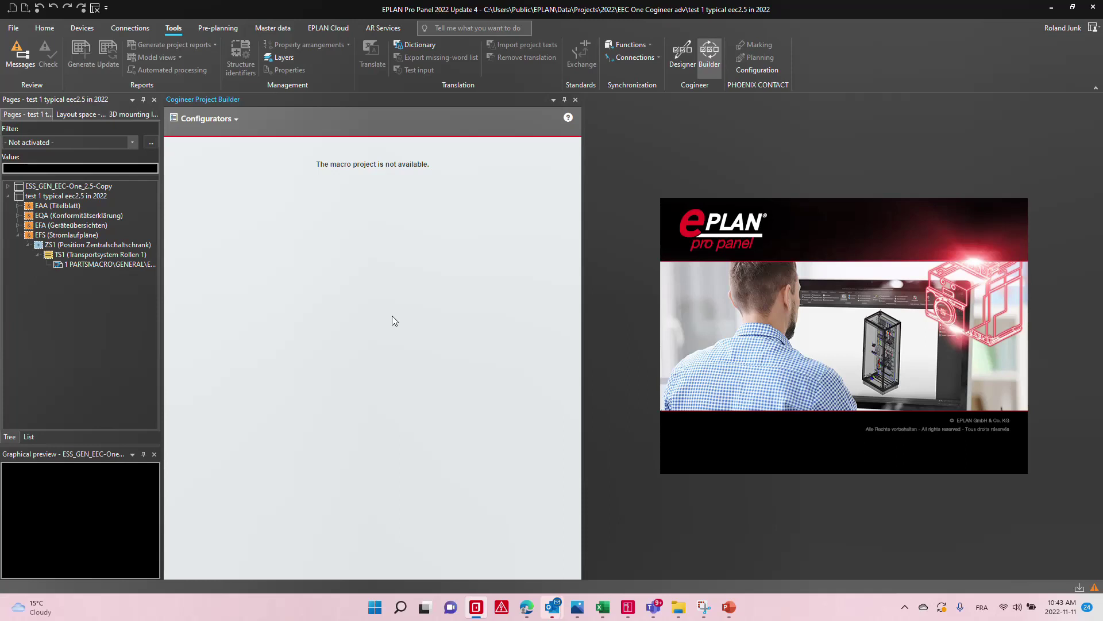
left_click(223, 123)
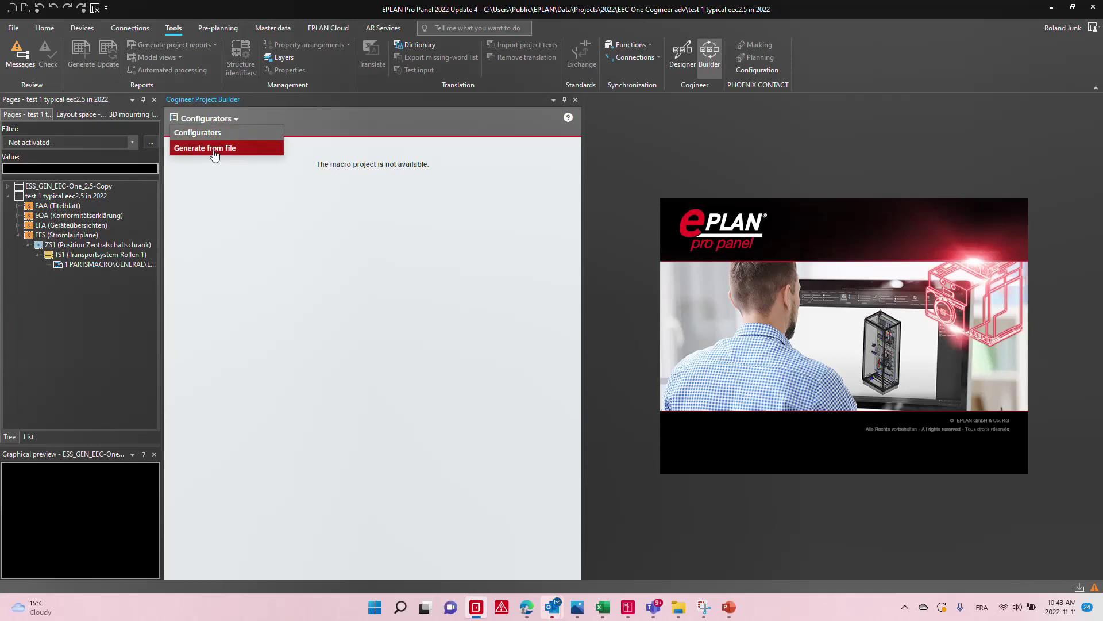
left_click(214, 148)
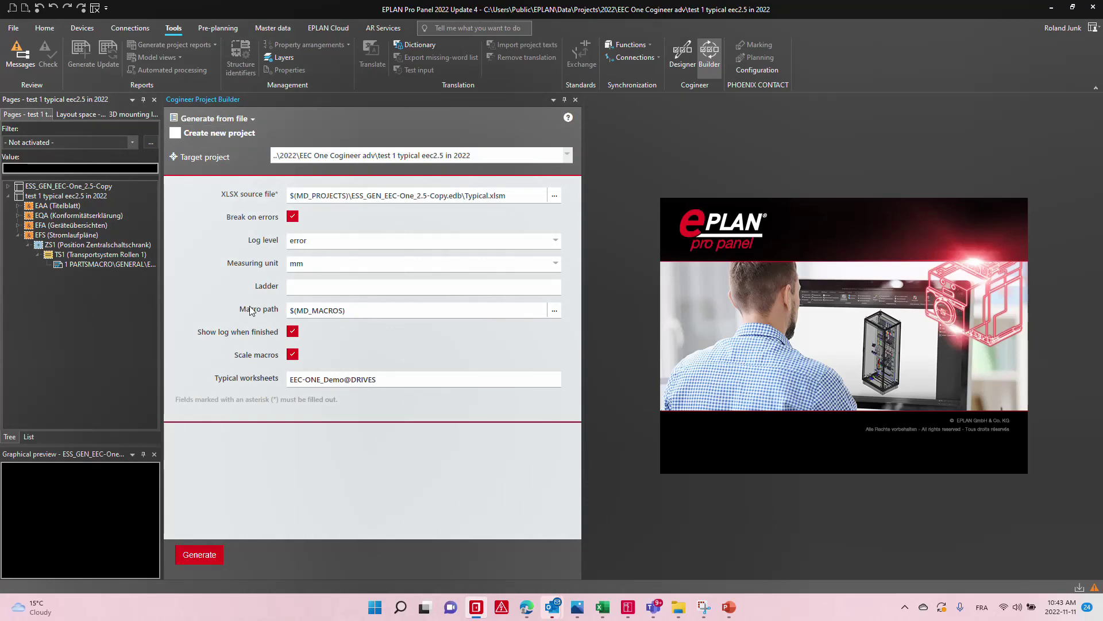
left_click_drag(507, 196, 465, 199)
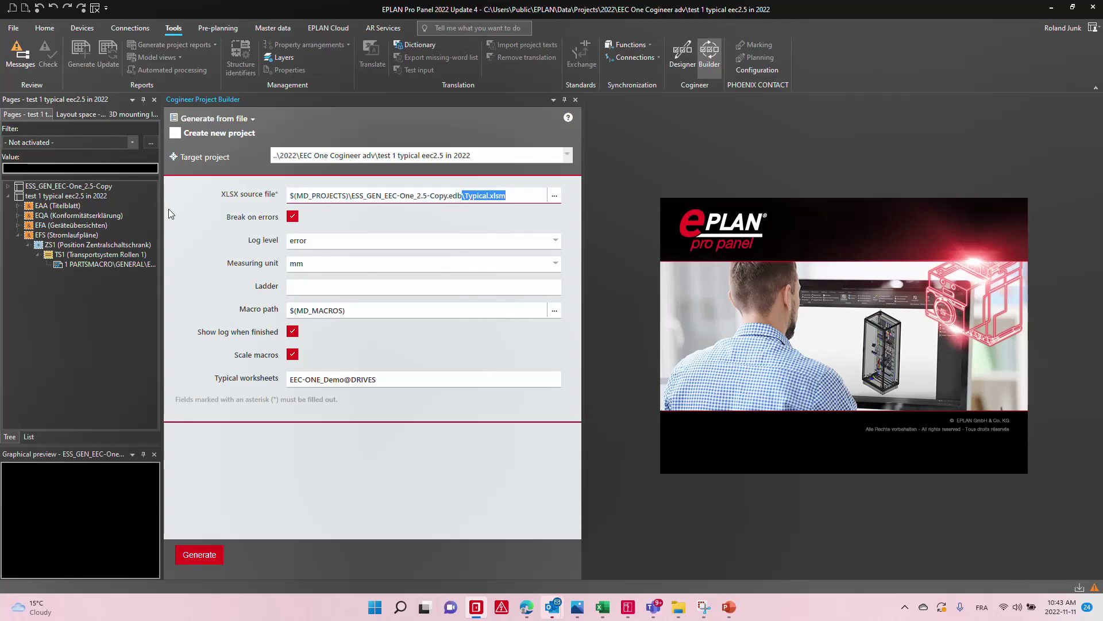
left_click(414, 378)
- View the EEC-ONE_Demo@OVERVIEW sheet of Typical.xlsm, listing Position1 to Position5 macros
key("alt+Tab")
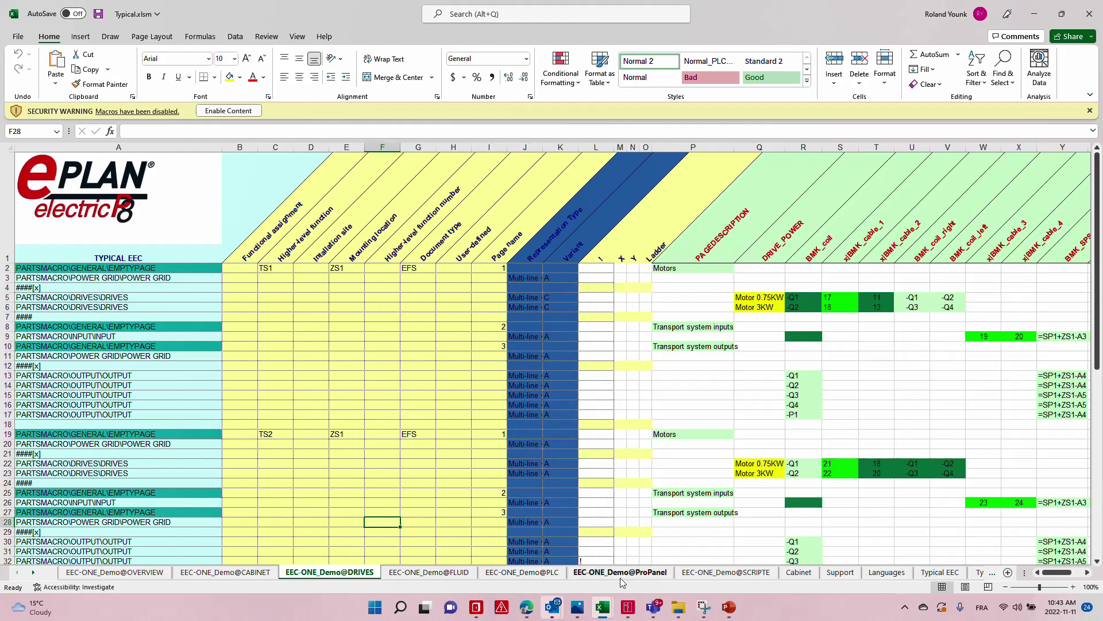
left_click(151, 575)
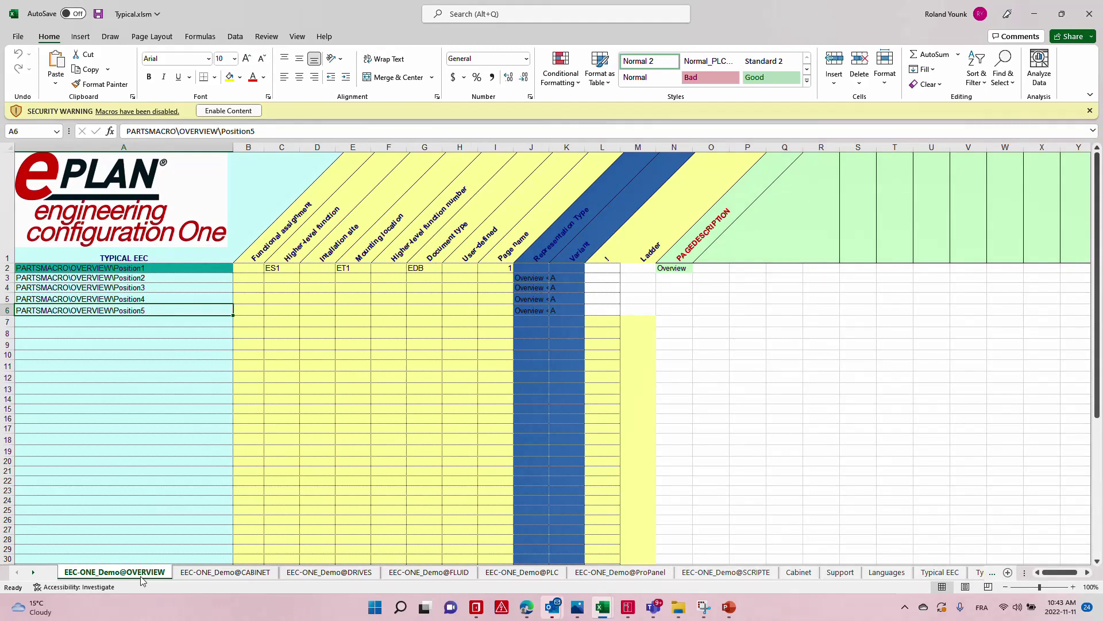
key("alt+Tab")
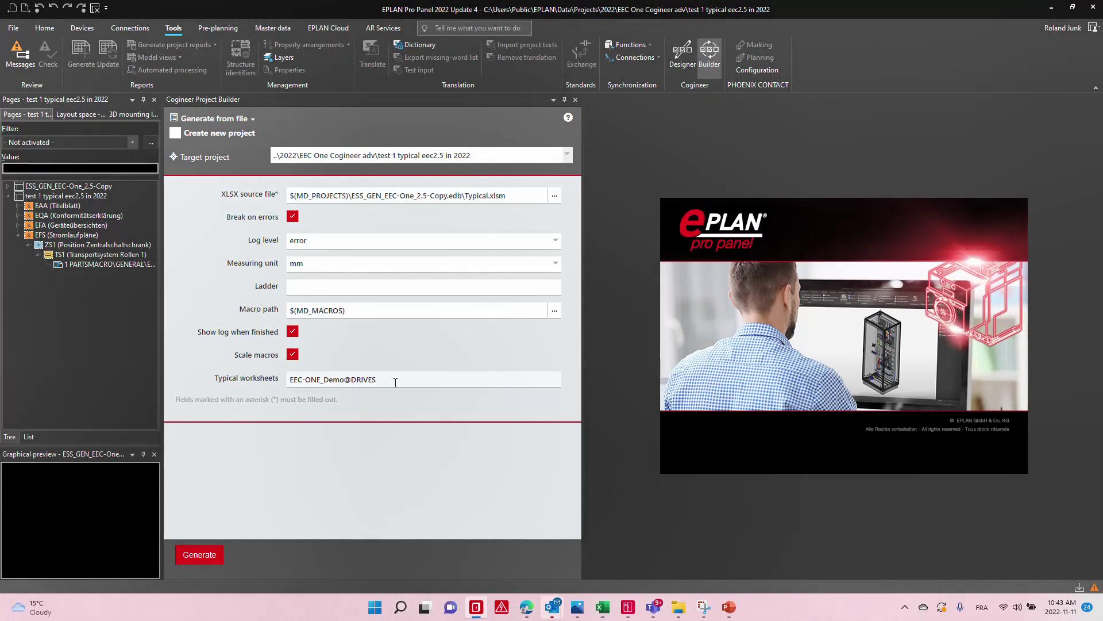
- Change the typical worksheet from DRIVES to OVERVIEW, fix the OVERVIEWS typo, and generate
left_click(419, 385)
key("BackSpace")
key("BackSpace")
key("BackSpace")
key("BackSpace")
type("OVERVIEWS")
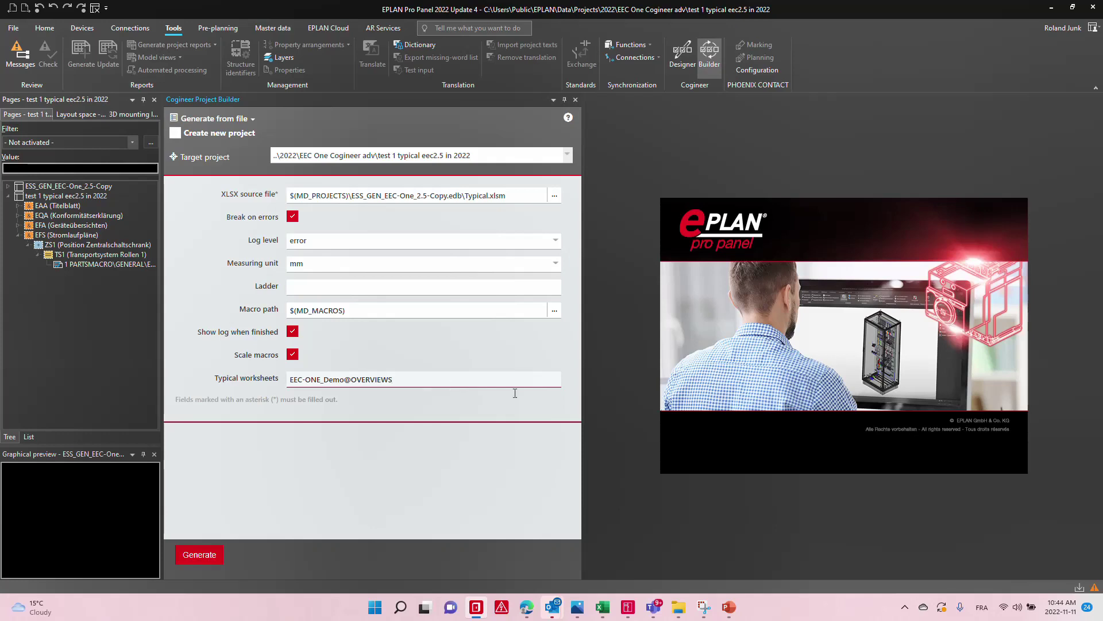
left_click(194, 557)
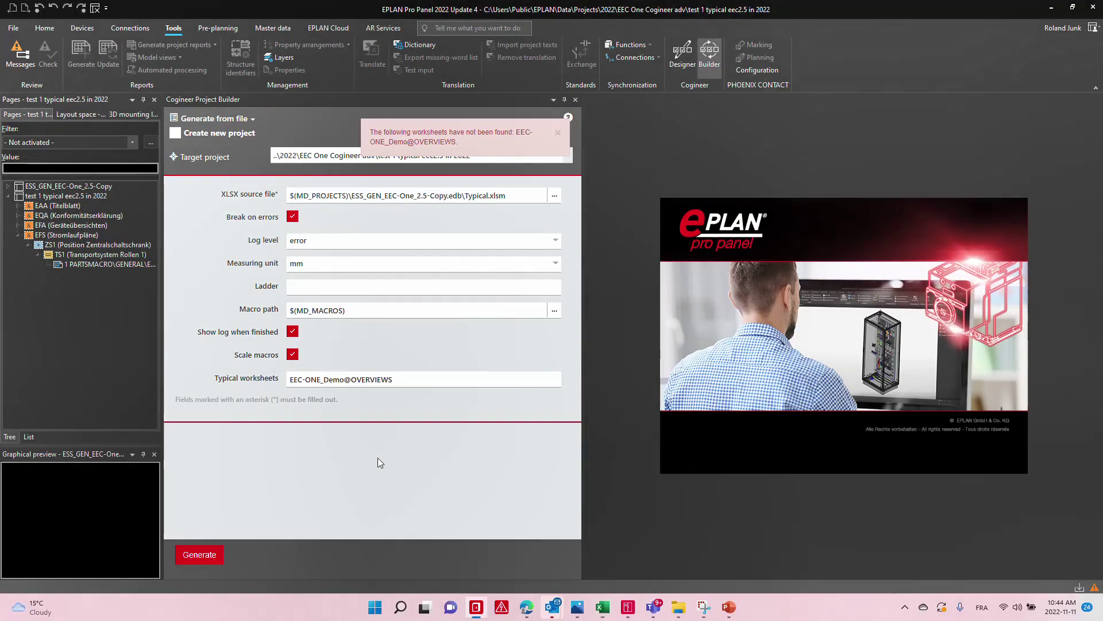
left_click(423, 388)
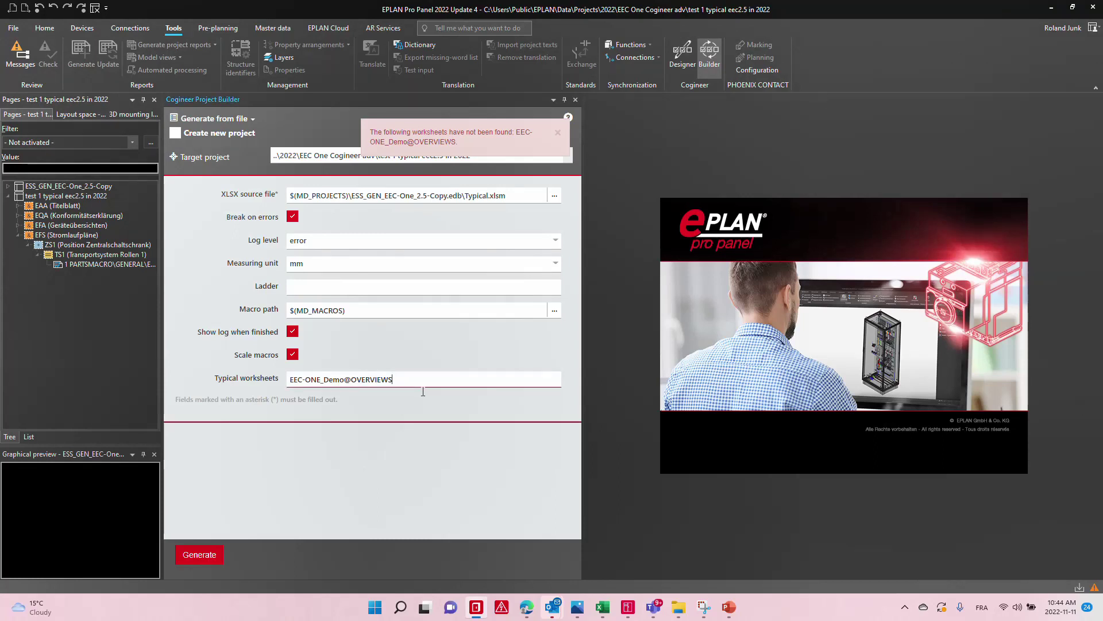
left_click(211, 557)
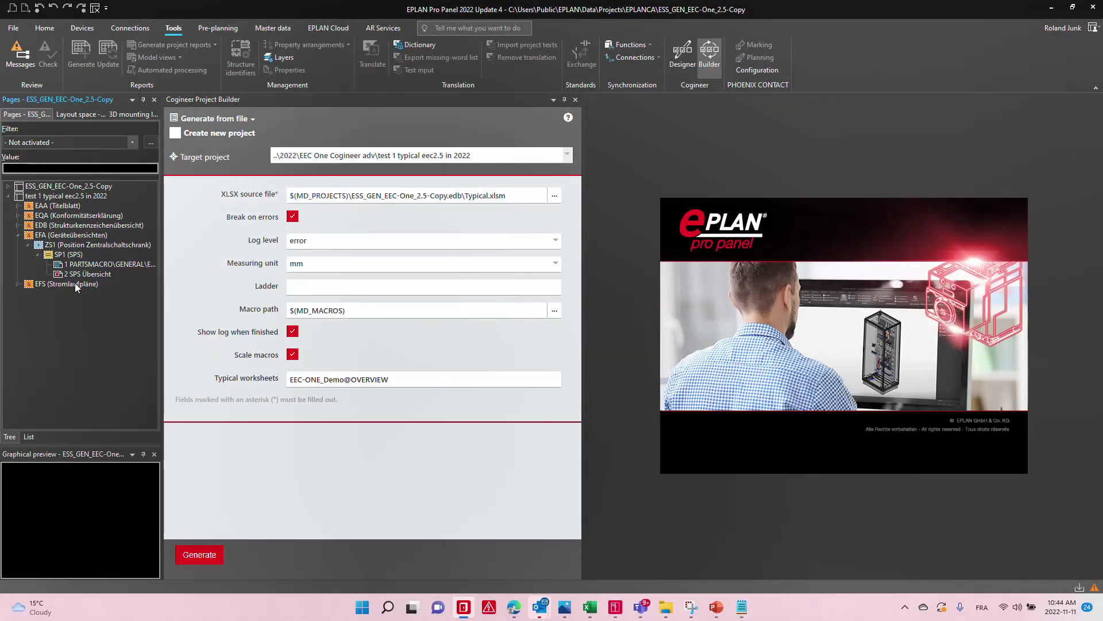
- Preview the EFS (Stromlaufpläne) schematic pages in the page tree
left_click(74, 284)
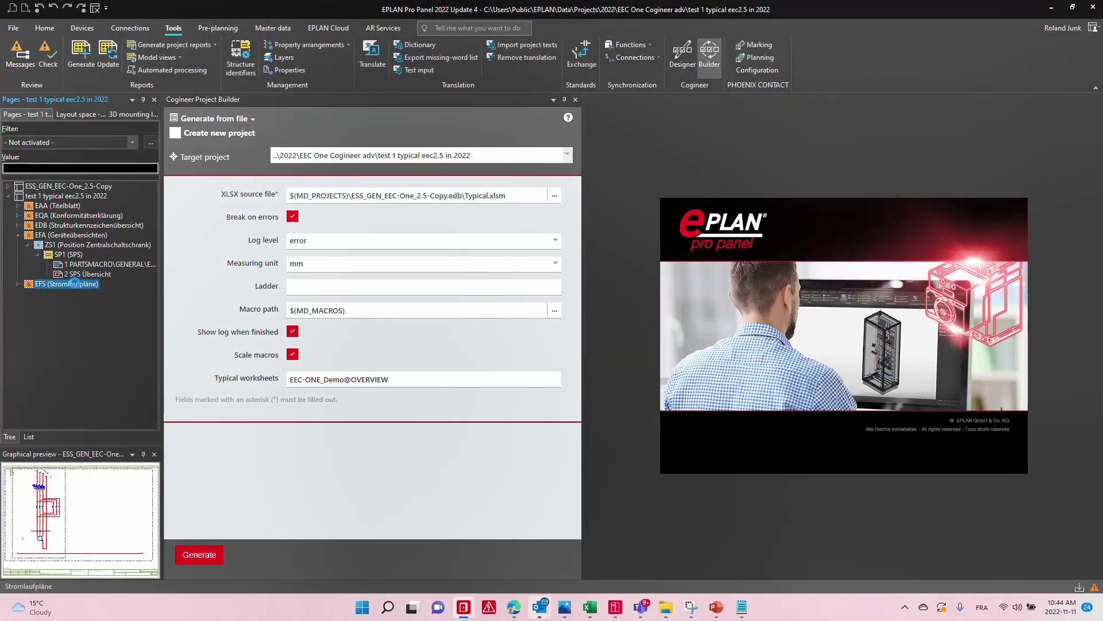
- Open page 1 Seitenbeschreibung under EDB, showing the Zentralschrank heading with rack and device
left_click(77, 236)
left_click(78, 226)
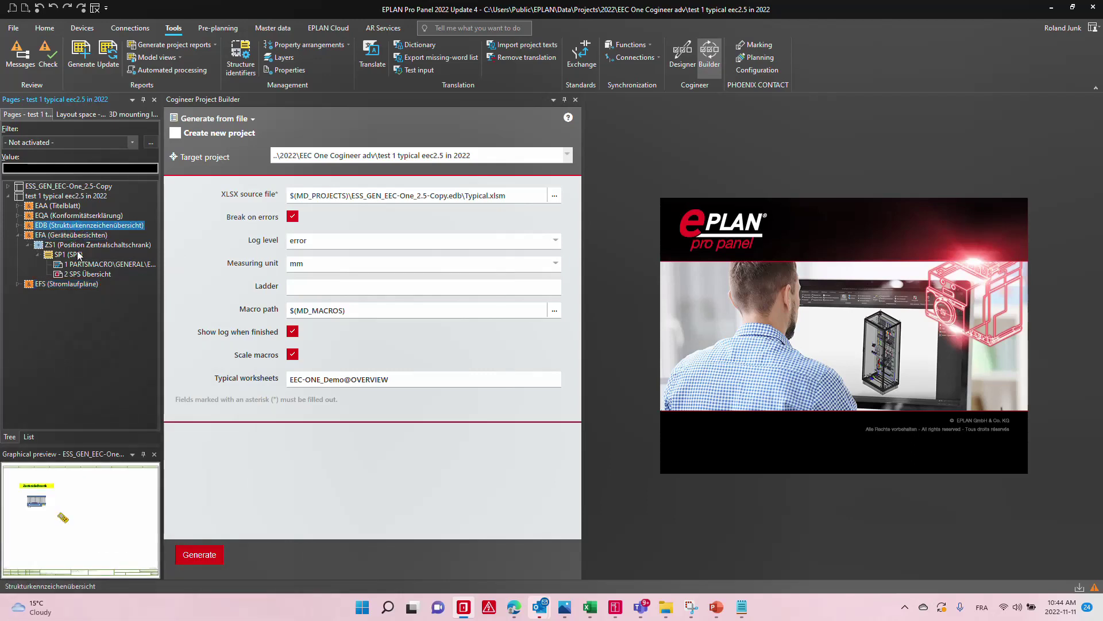
double_click(55, 496)
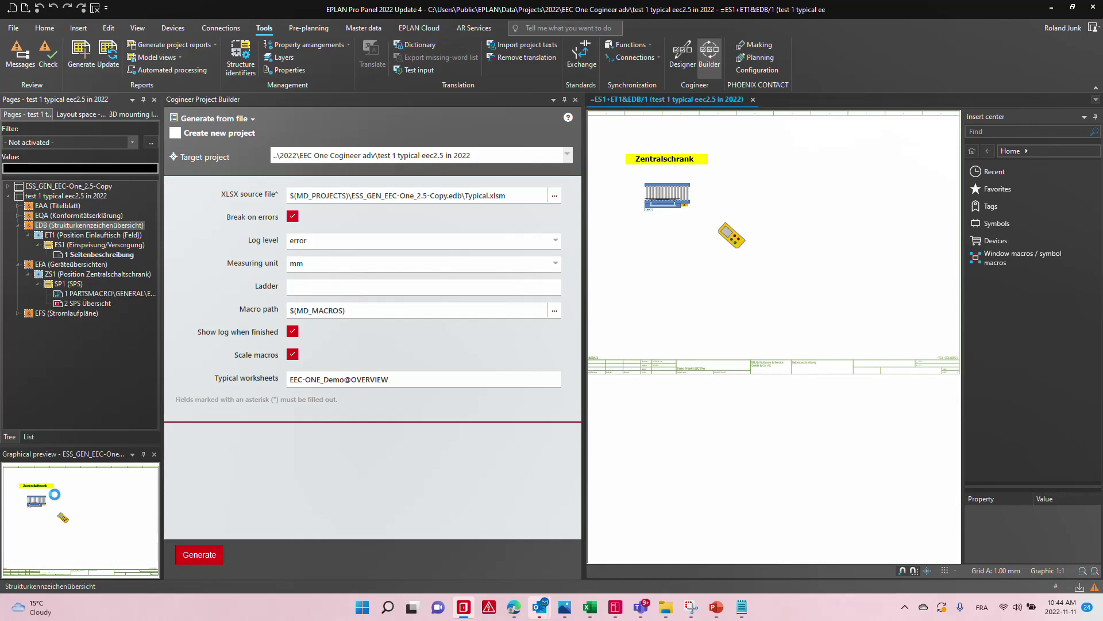
left_click(248, 117)
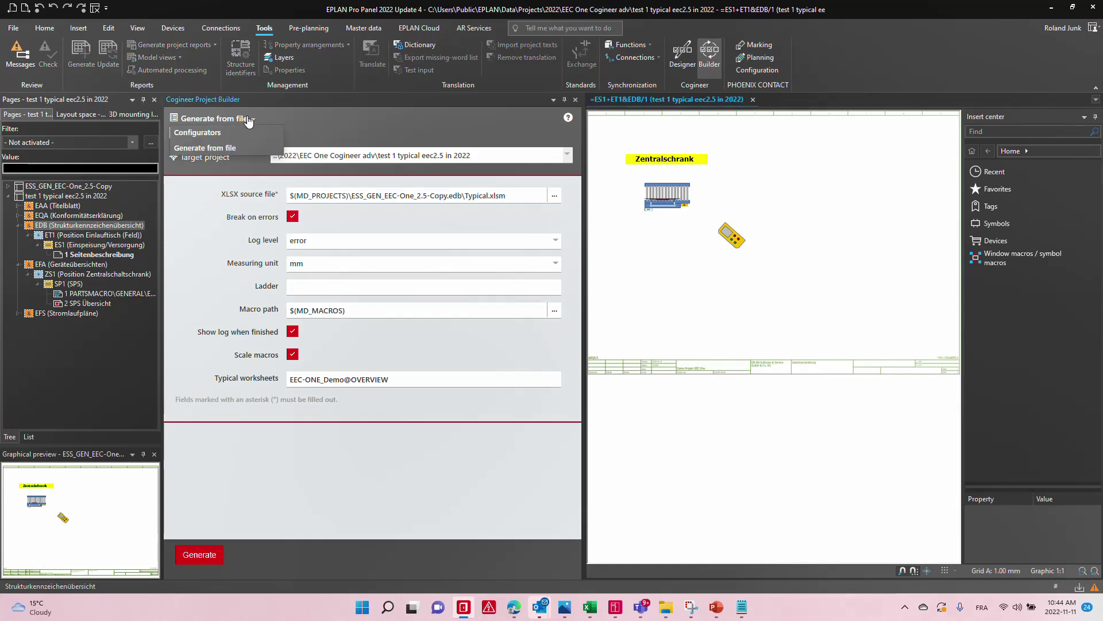
- Choose Configurators in the Cogineer builder's mode dropdown instead of Generate from file
left_click(211, 134)
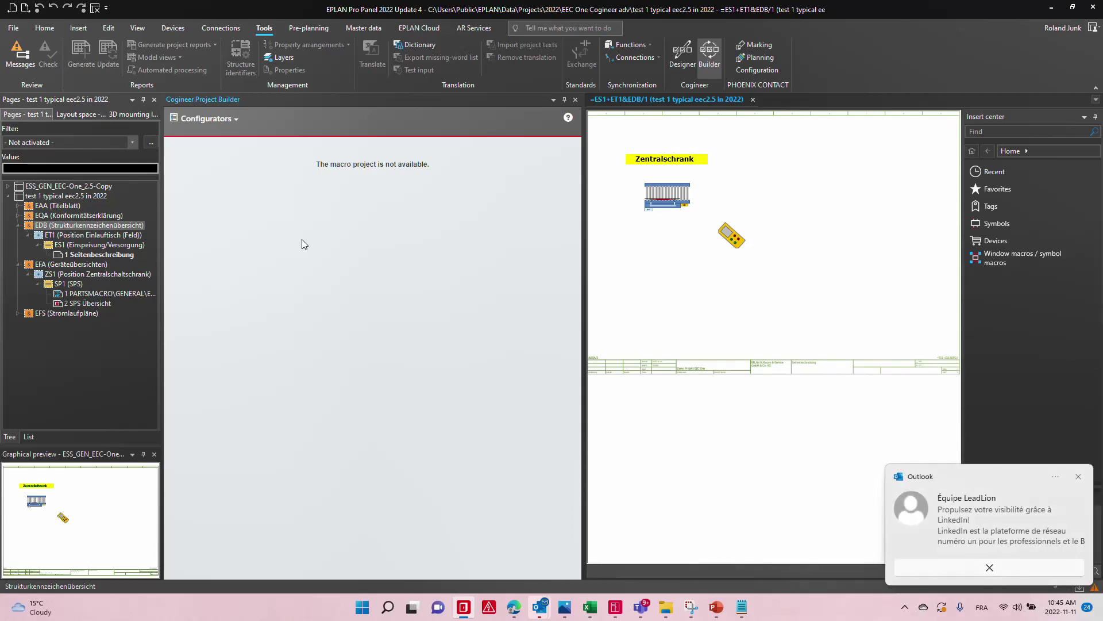
- Use Alt+Tab to bring the Microsoft Edge EPLAN Cogineer page forward
key("alt+Tab")
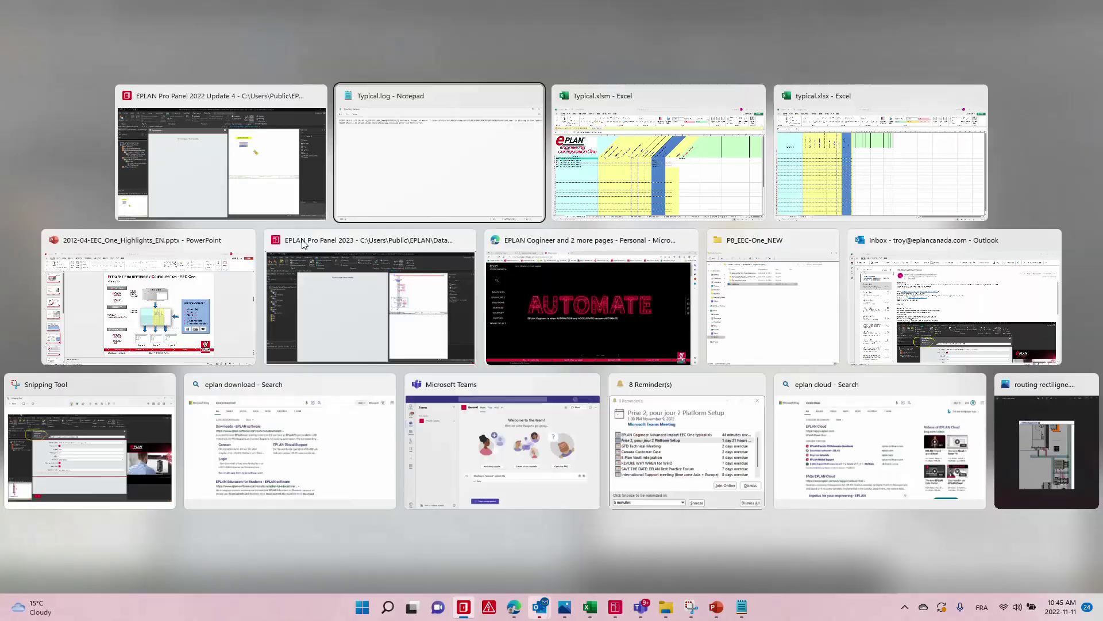
key("alt+Tab")
key("alt+Tab")
key("alt+Tab")
key("alt+Tab")
key("alt+Tab")
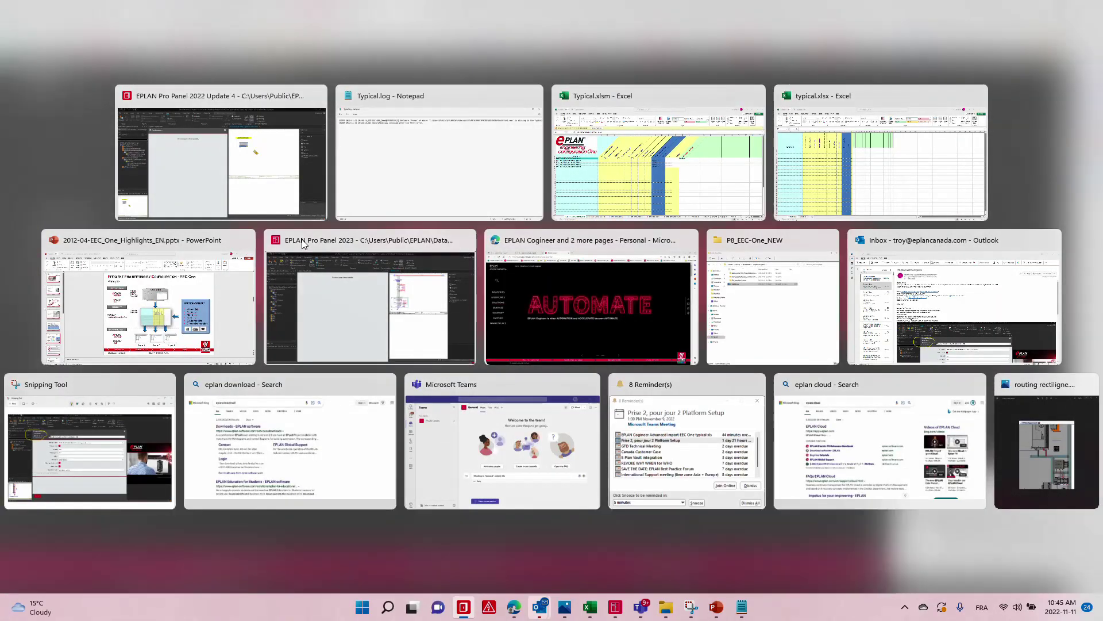